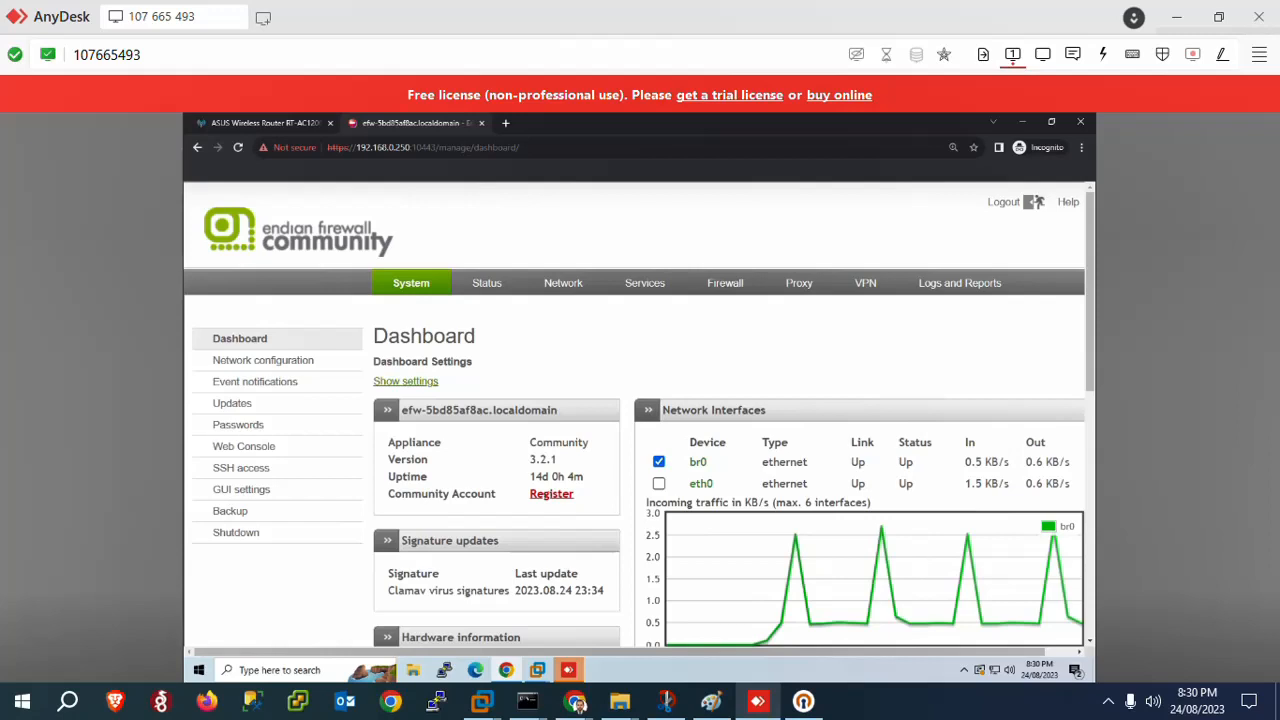
# Step: Start a new port forwarding / destination NAT rule in the firewall with <ANY Uplink> as the incoming interface
pyautogui.click(725, 290)
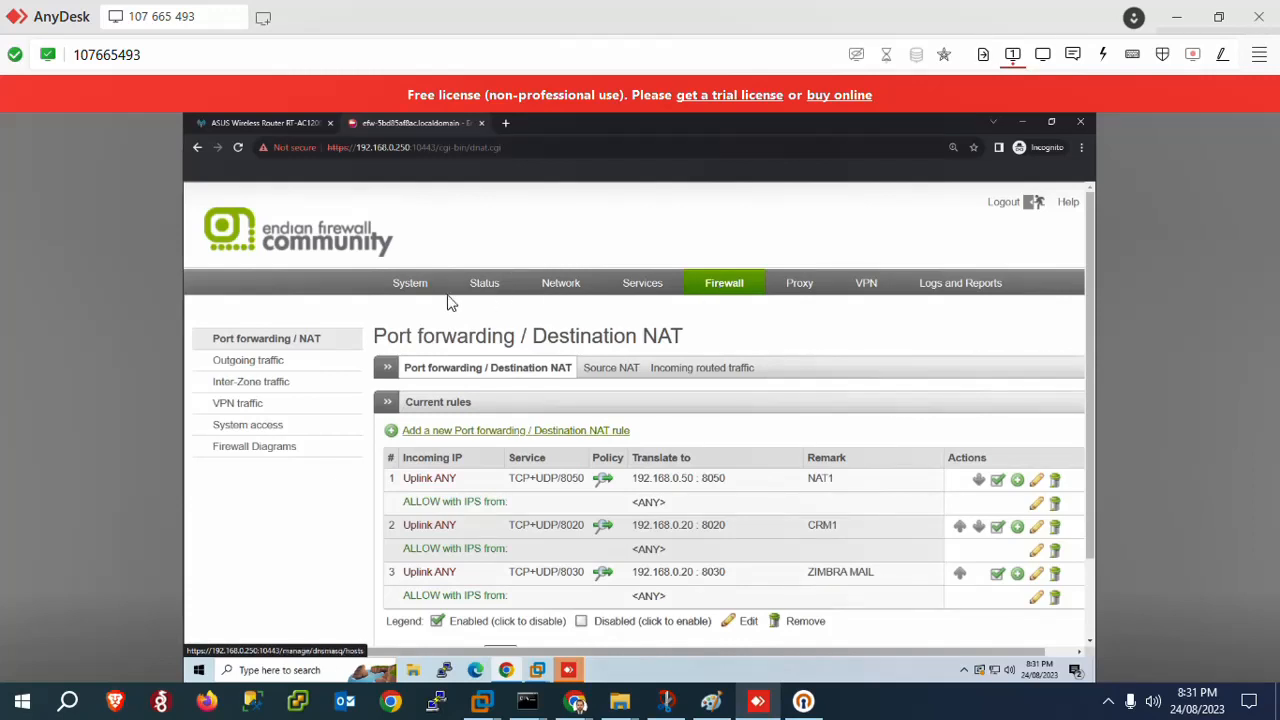
pyautogui.click(409, 287)
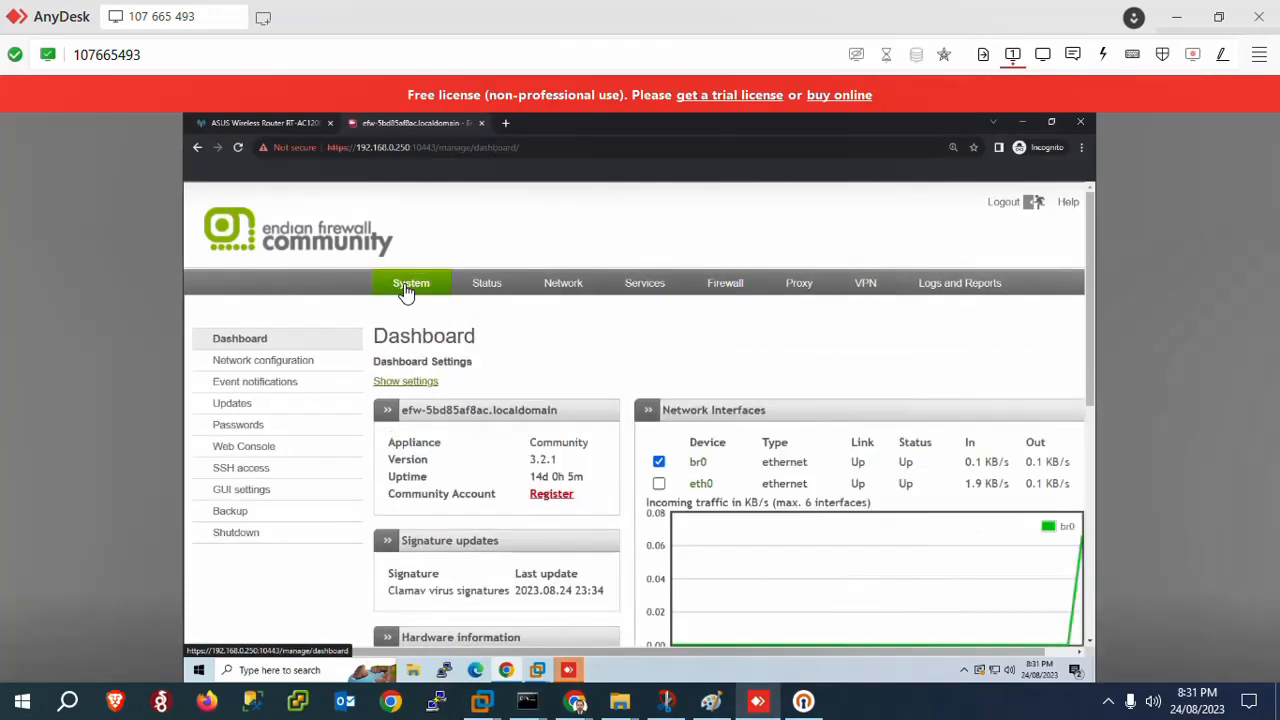
pyautogui.click(724, 287)
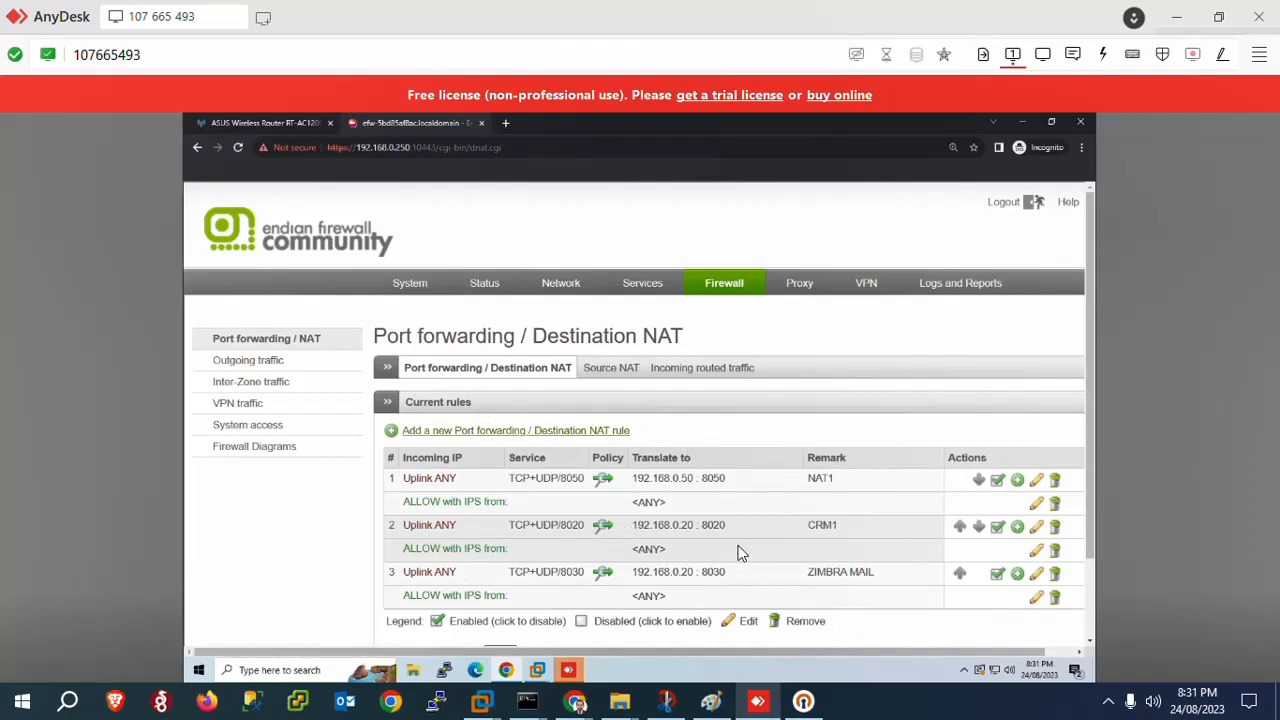
pyautogui.click(428, 432)
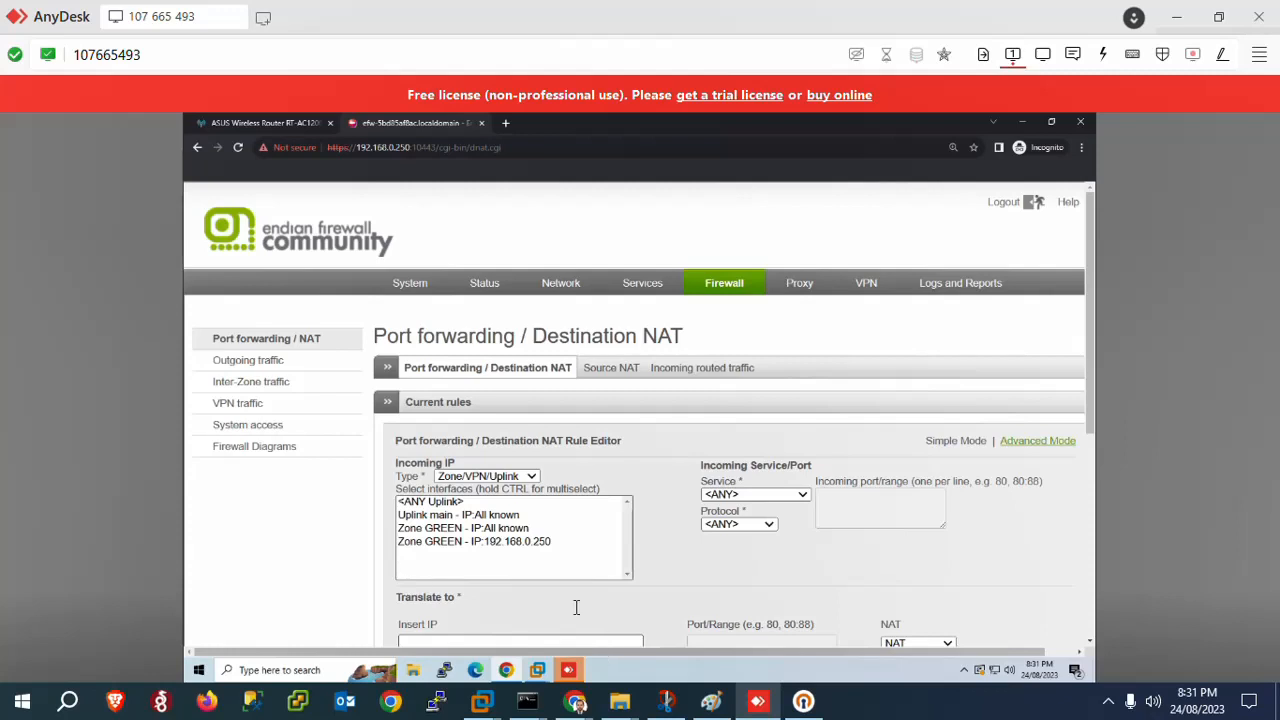
pyautogui.click(446, 505)
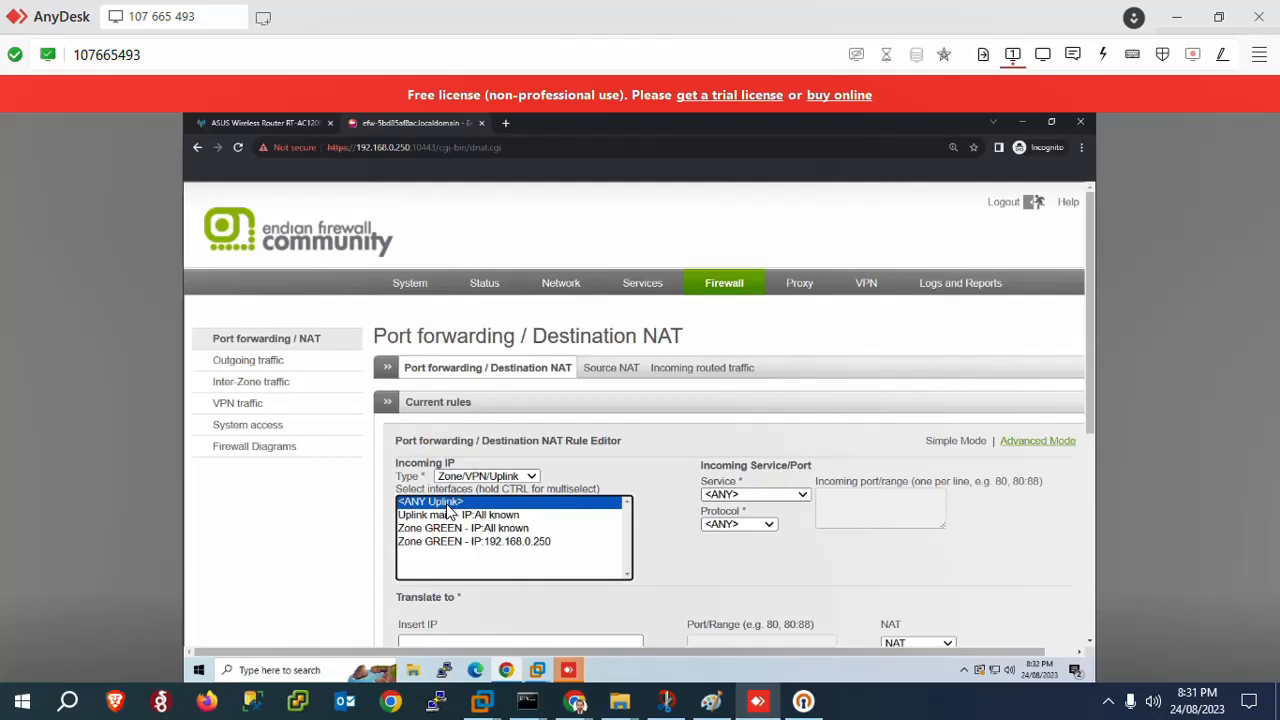
# Step: Set the new rule's incoming service to User defined and its incoming port to 8010
pyautogui.click(746, 495)
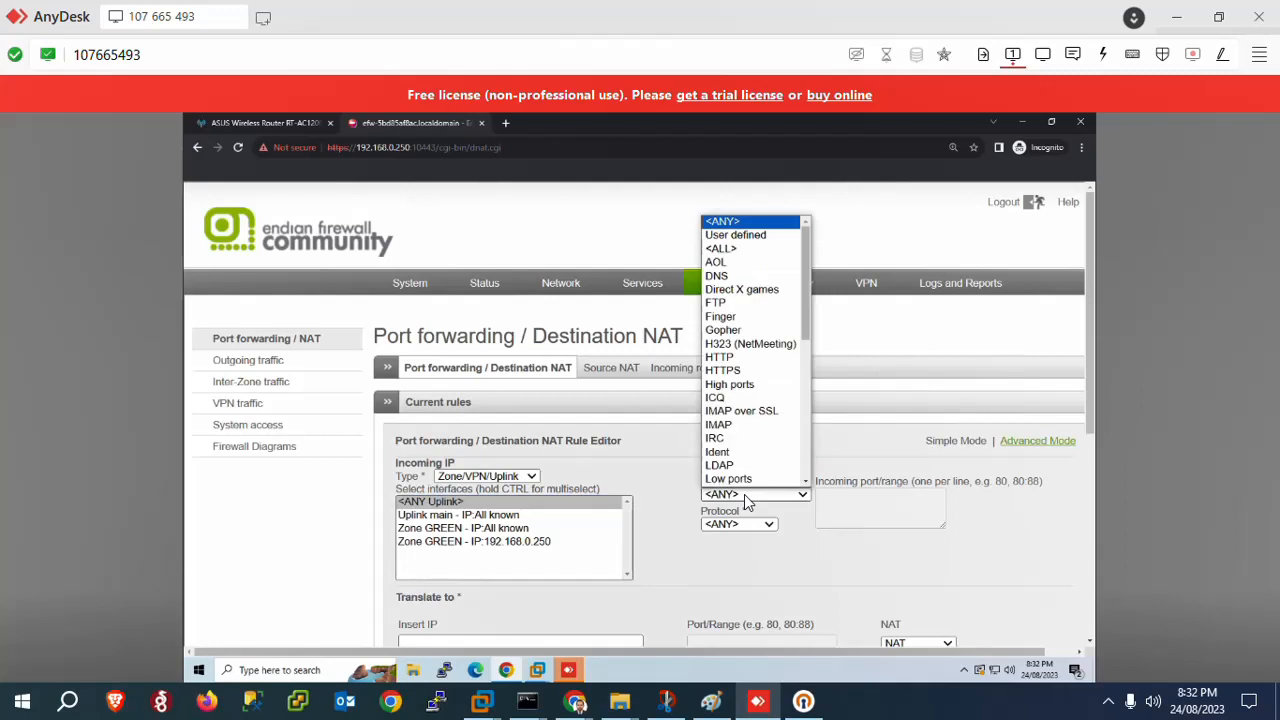
pyautogui.click(752, 236)
pyautogui.click(840, 508)
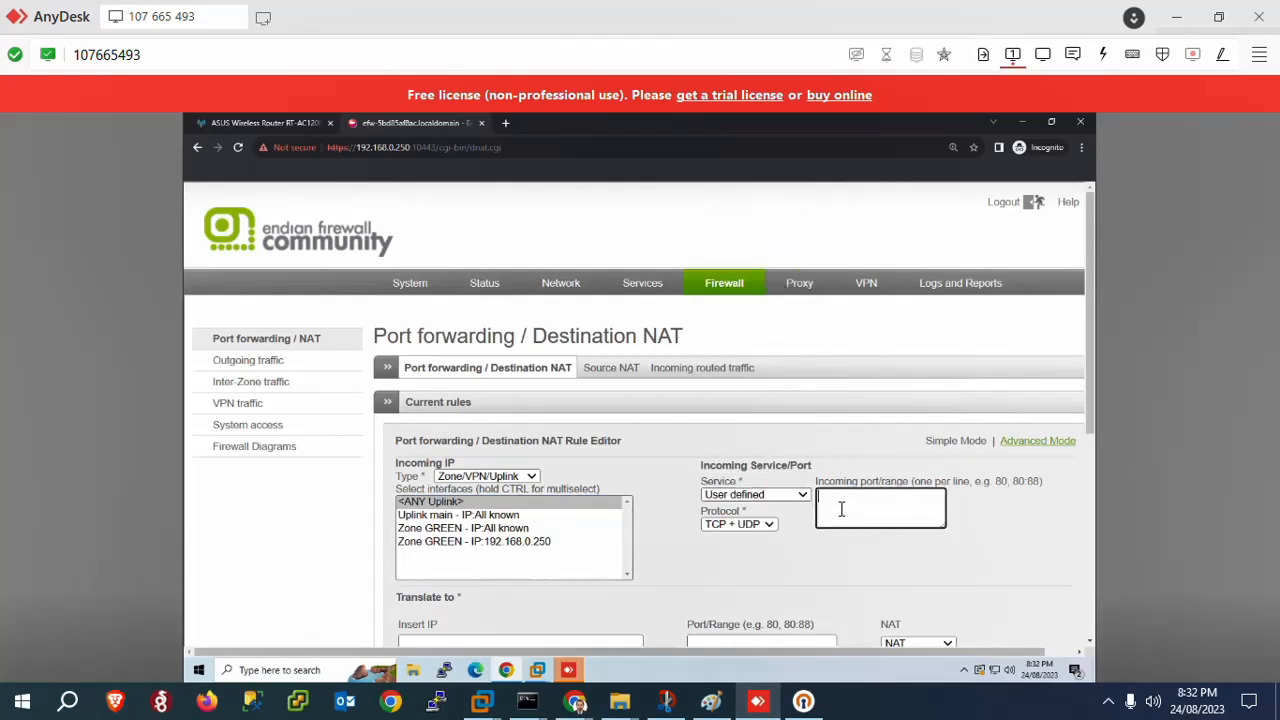
pyautogui.write('8010')
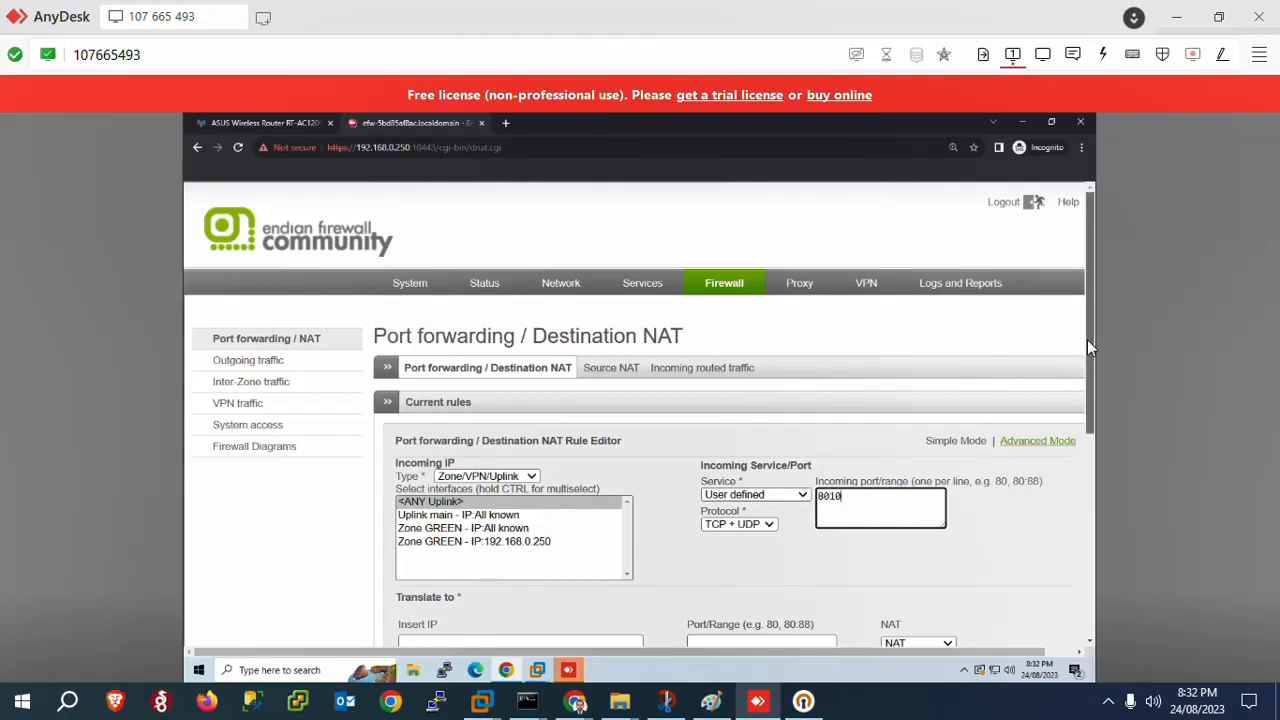
# Step: Set the rule to translate to IP 192.168.0.5 on port 8010 and give it the remark ADBLOCKER
pyautogui.moveTo(1087, 339); pyautogui.dragTo(1083, 398)
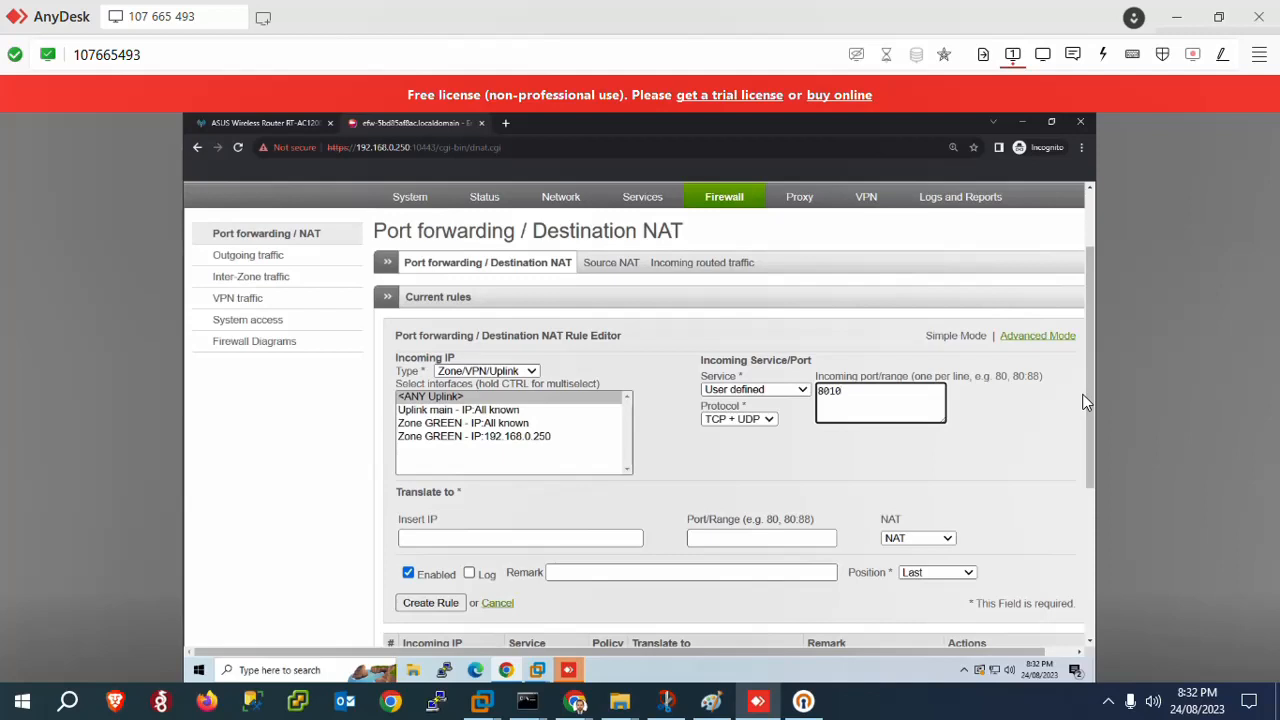
pyautogui.click(521, 541)
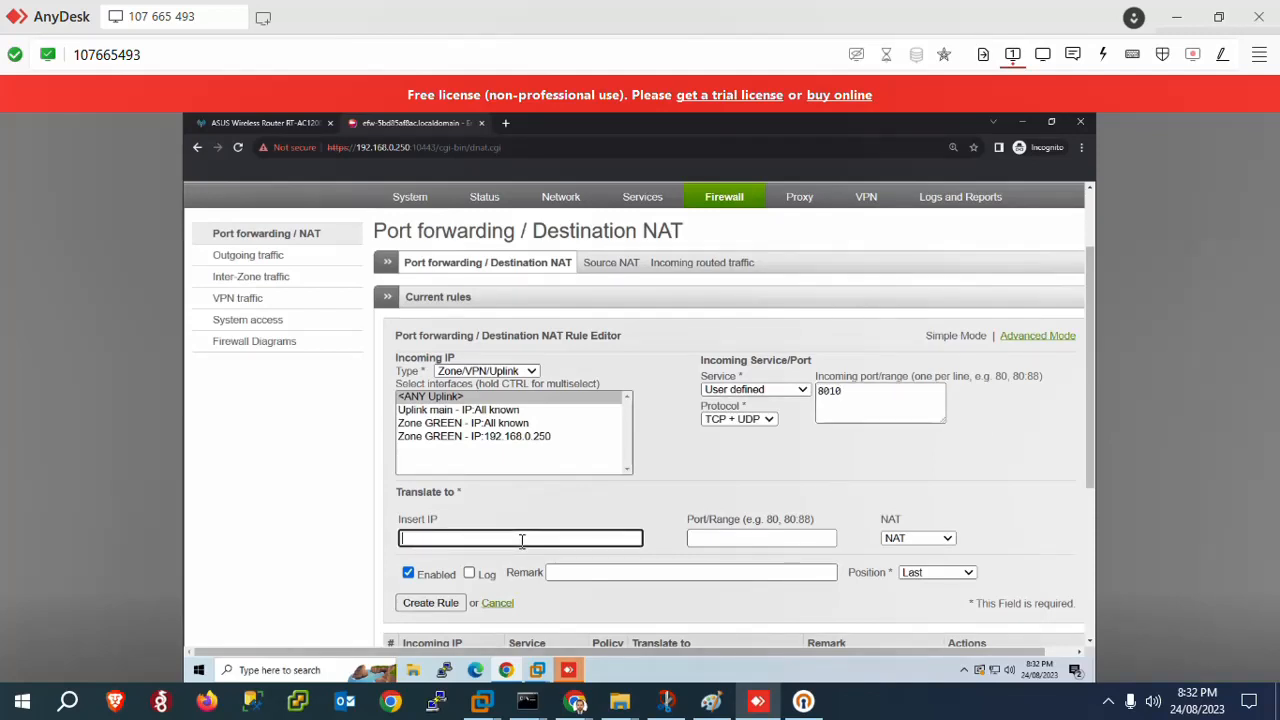
pyautogui.write('192.168.0.5')
pyautogui.press('Tab')
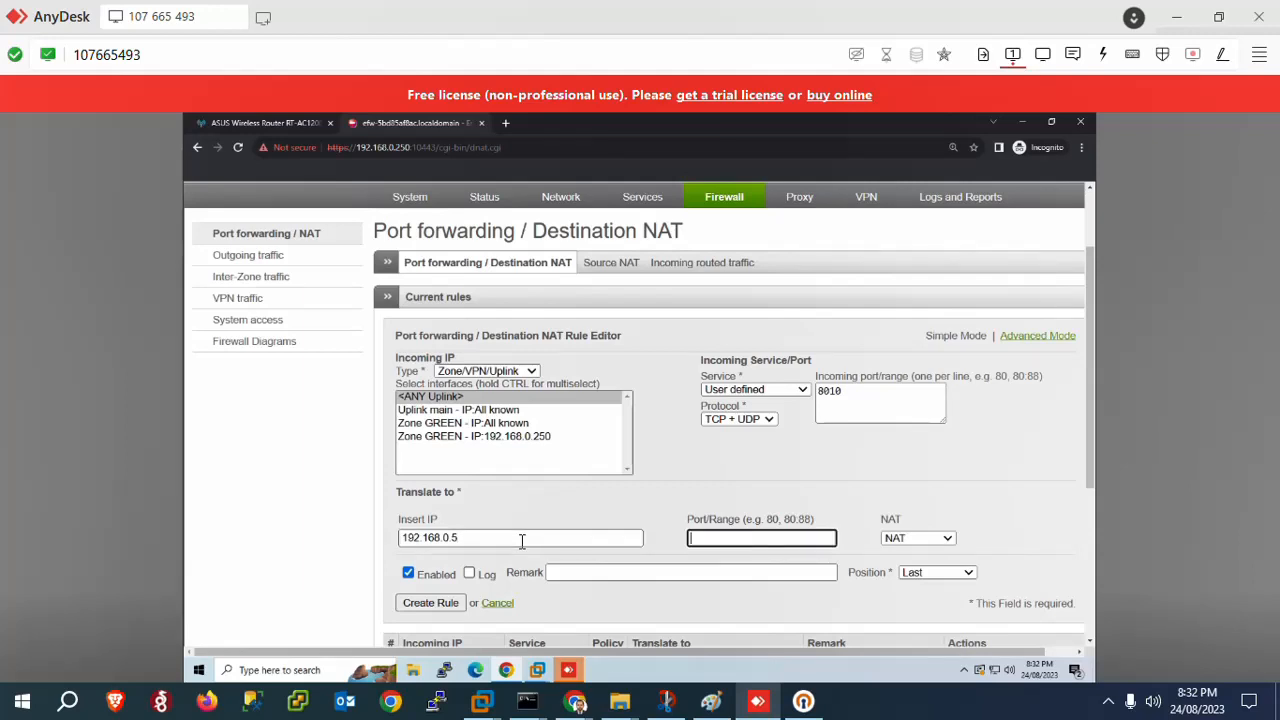
pyautogui.write('8010')
pyautogui.click(587, 572)
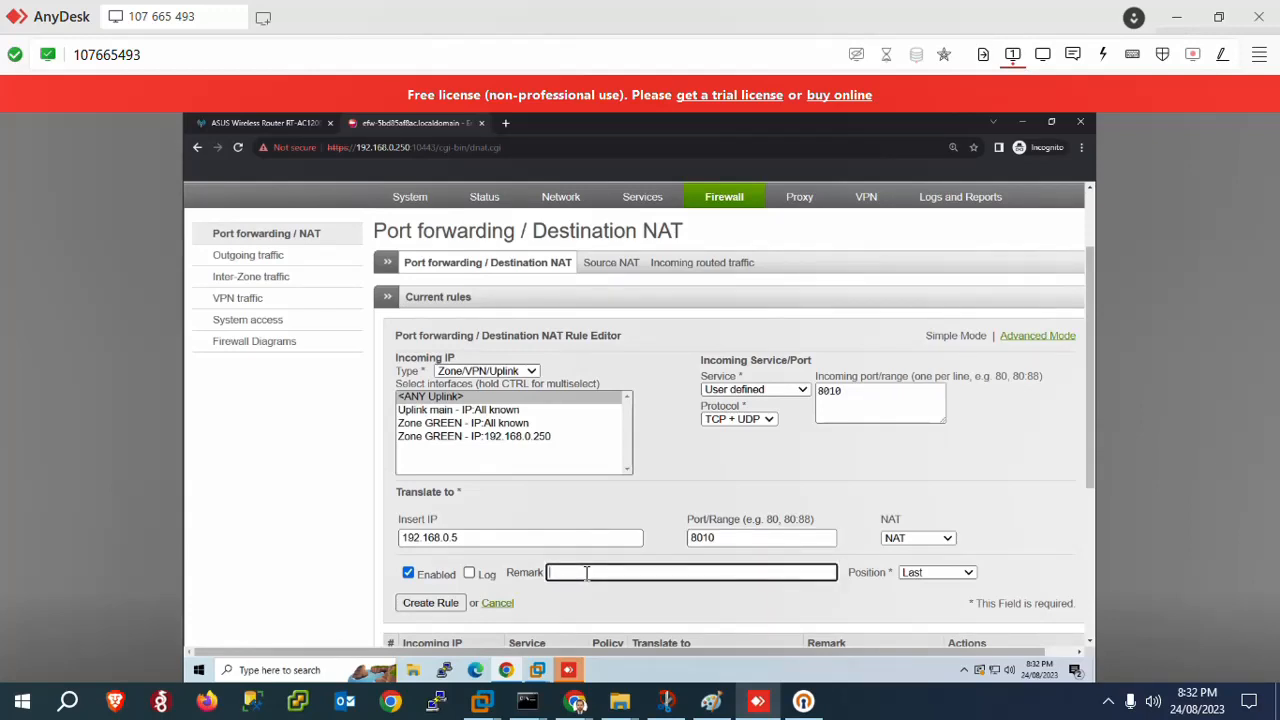
pyautogui.write('ADBLOCKER')
pyautogui.doubleClick(731, 541)
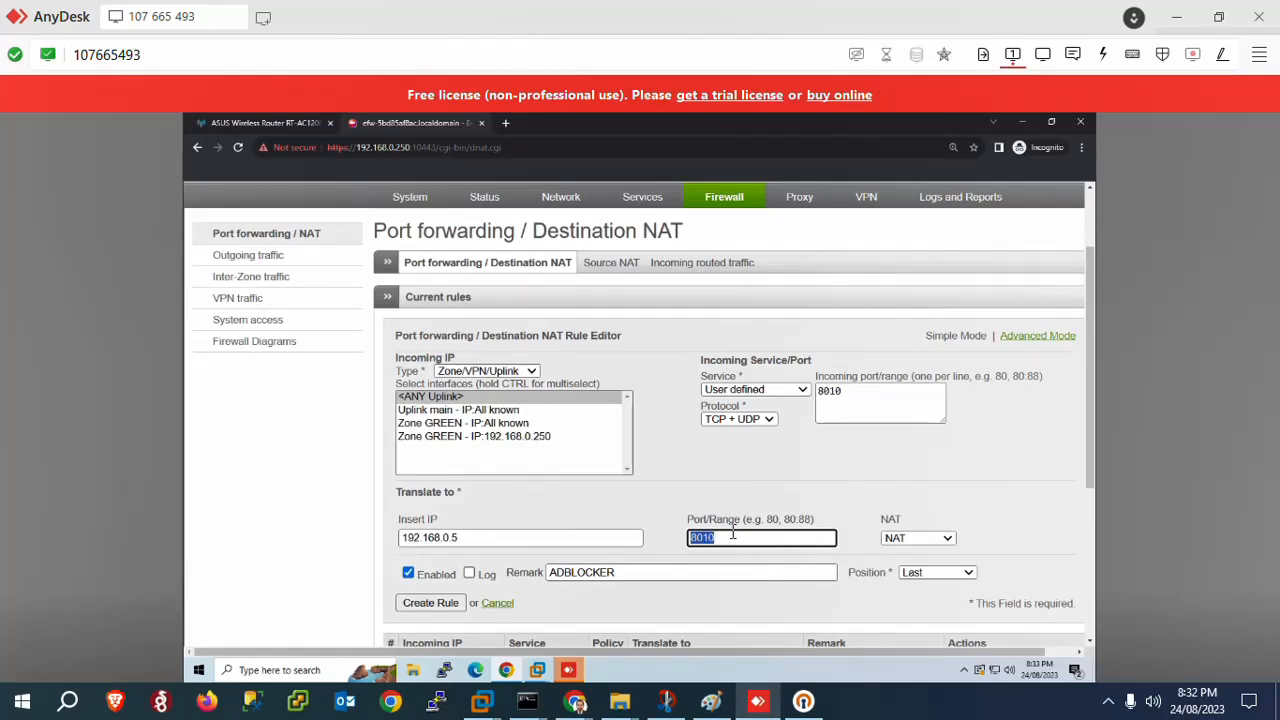
pyautogui.click(733, 533)
pyautogui.write(',')
pyautogui.click(849, 392)
pyautogui.click(722, 549)
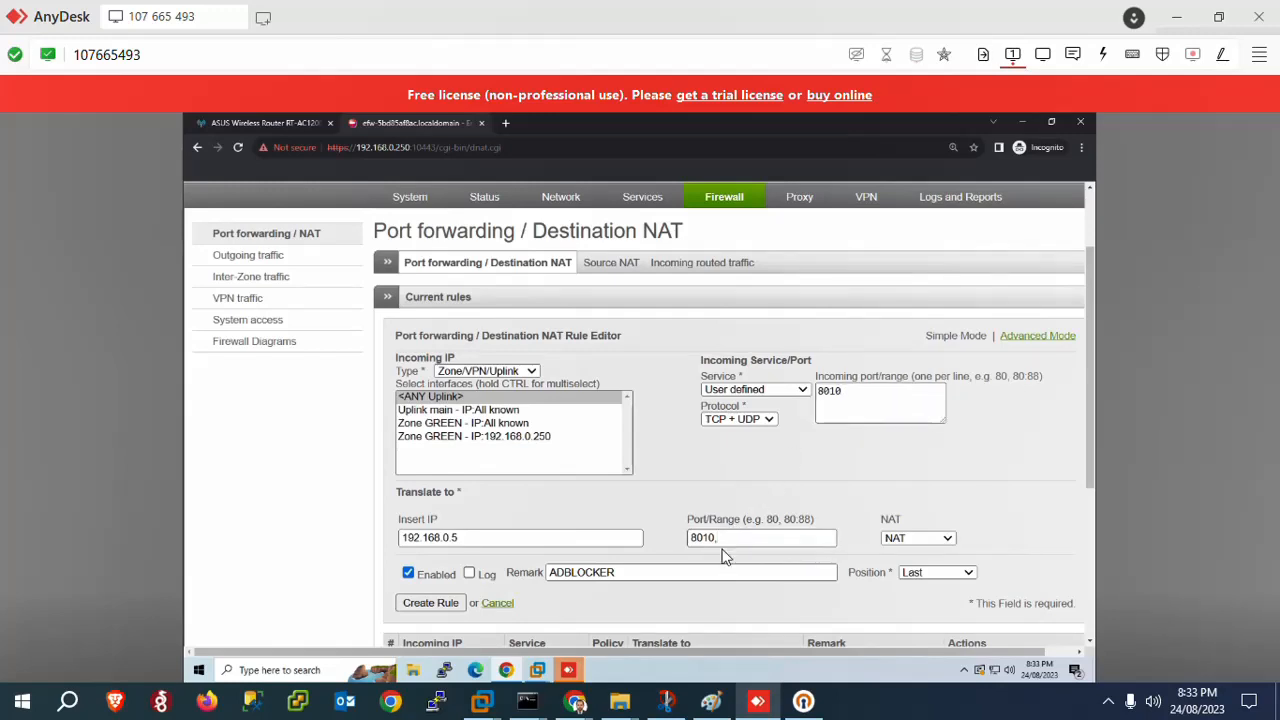
pyautogui.click(727, 538)
pyautogui.press('BackSpace')
# Step: Create the ADBLOCKER port forwarding rule and apply the changed NAT rules
pyautogui.click(430, 603)
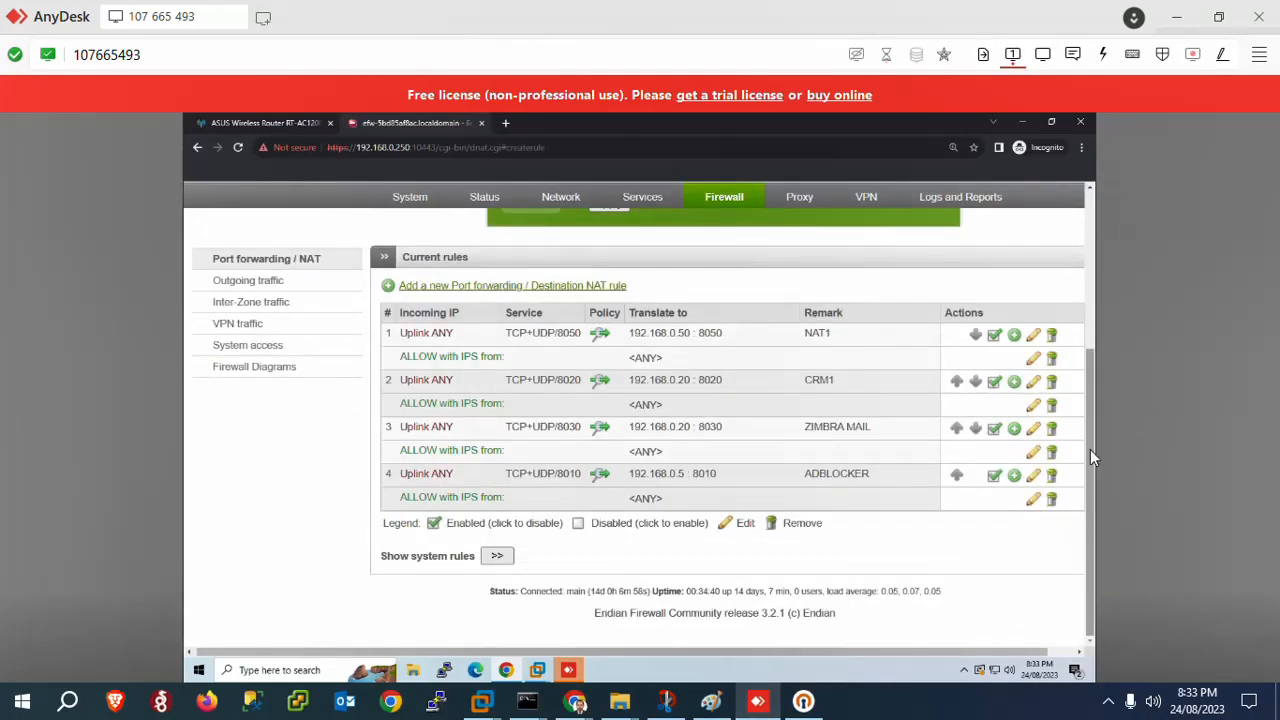
pyautogui.moveTo(1090, 450); pyautogui.dragTo(1091, 347)
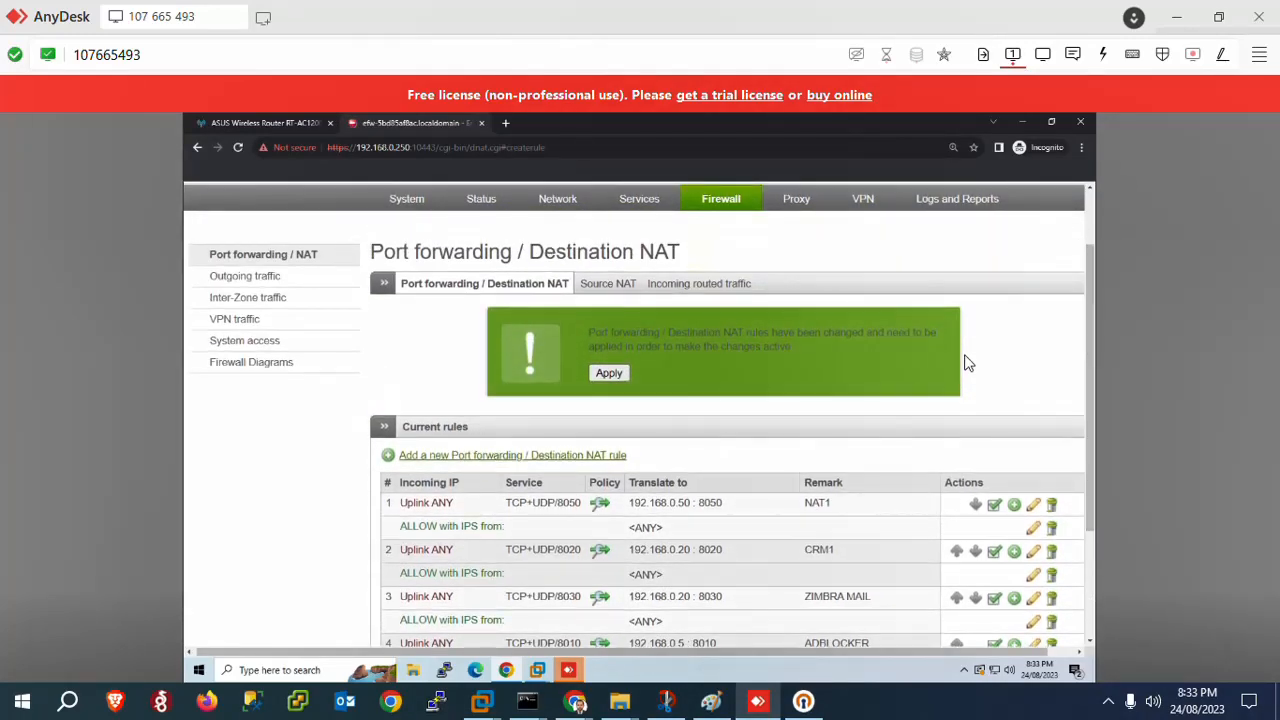
pyautogui.click(608, 373)
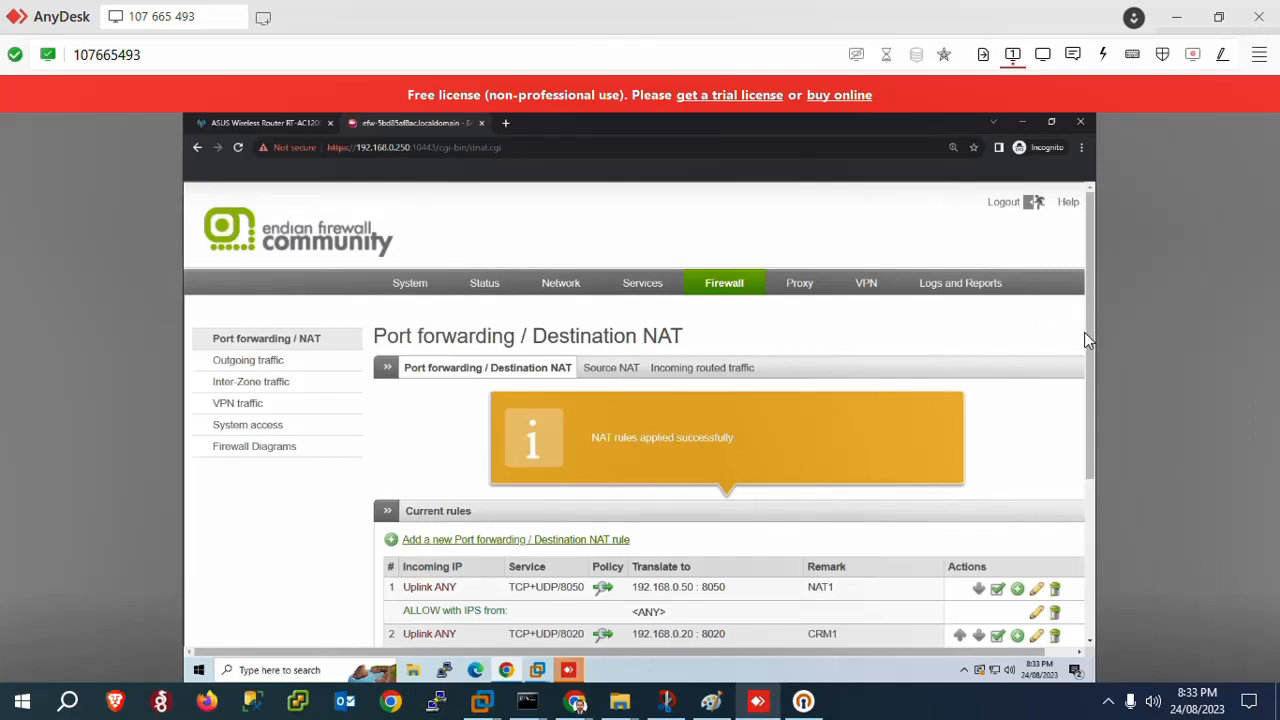
pyautogui.moveTo(1084, 332); pyautogui.dragTo(1090, 469)
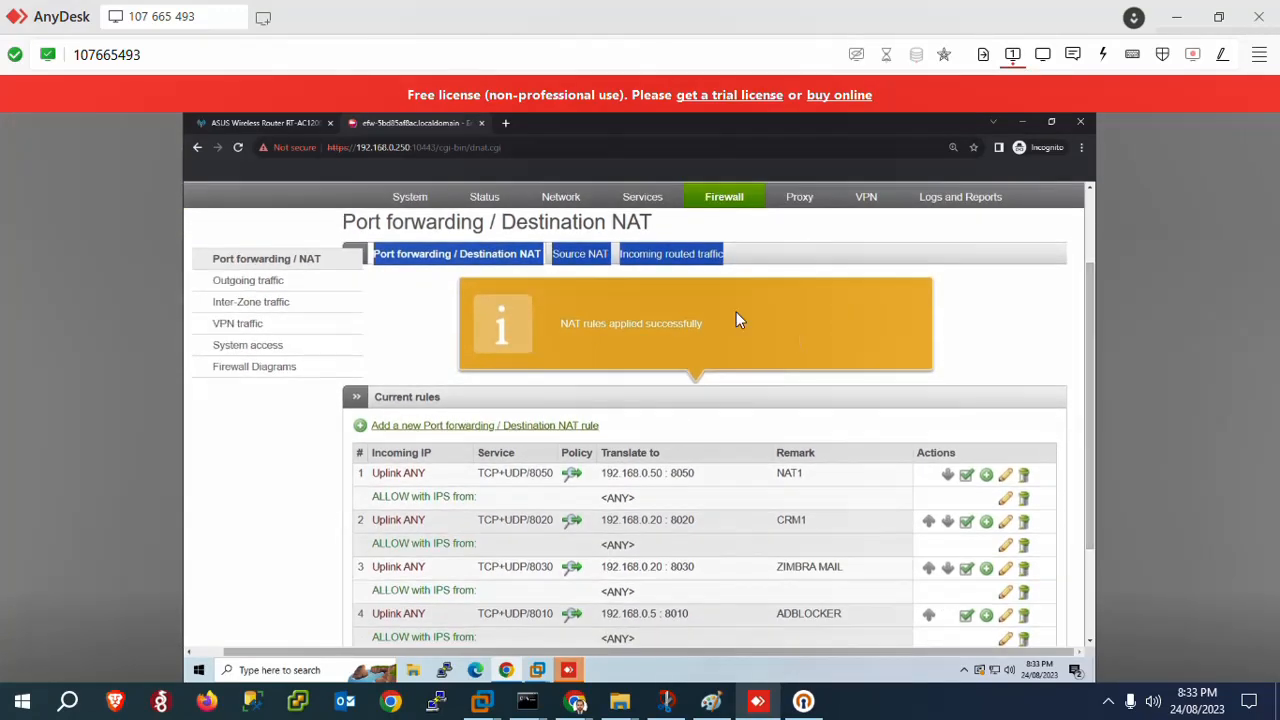
pyautogui.click(385, 430)
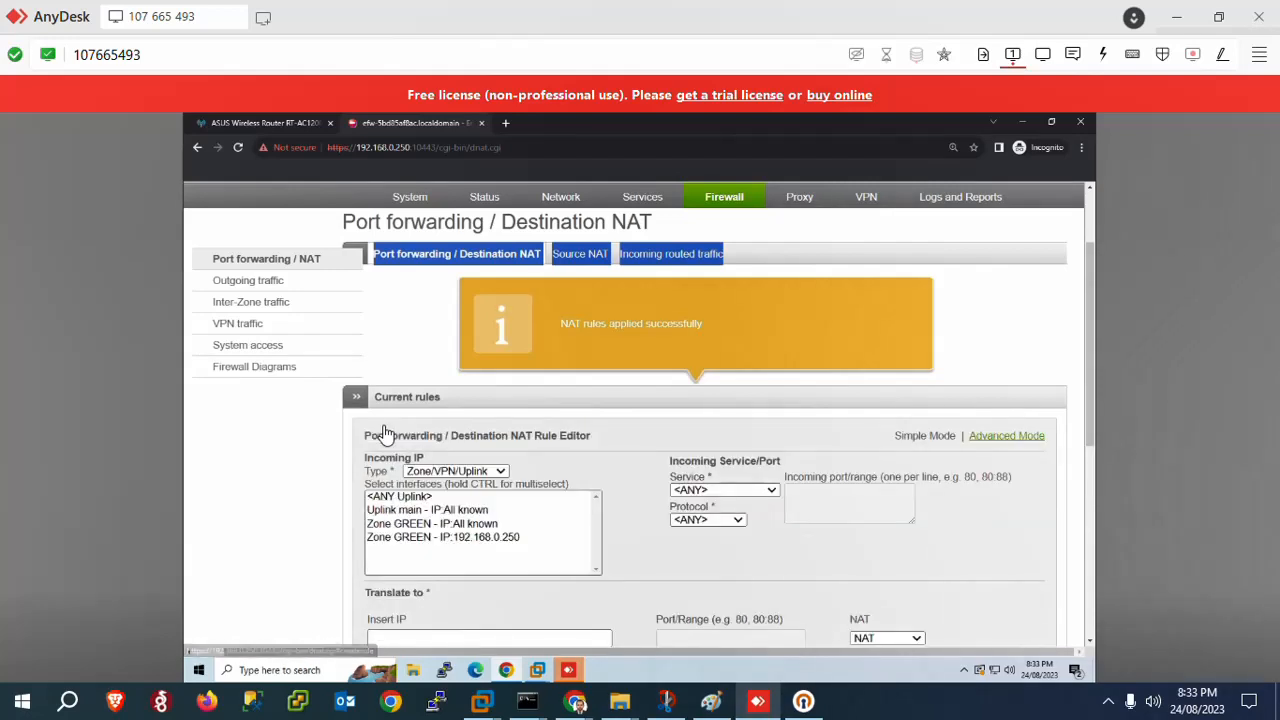
pyautogui.click(405, 497)
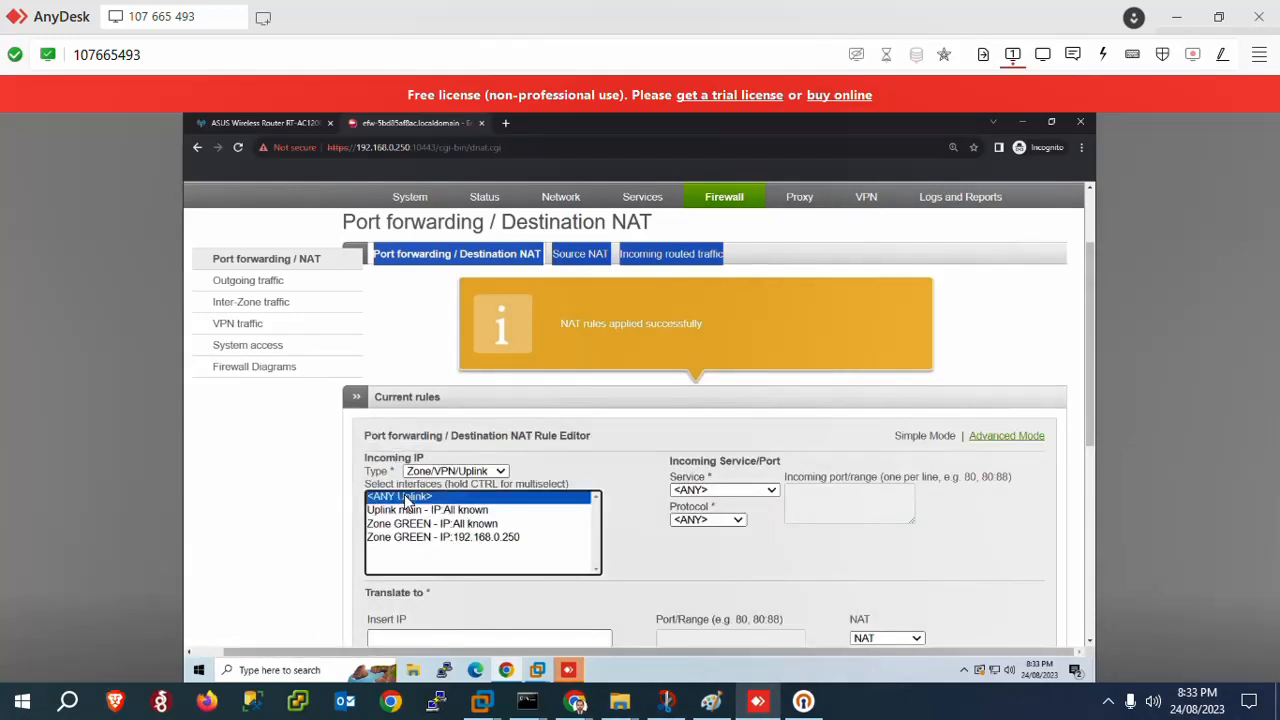
pyautogui.click(762, 490)
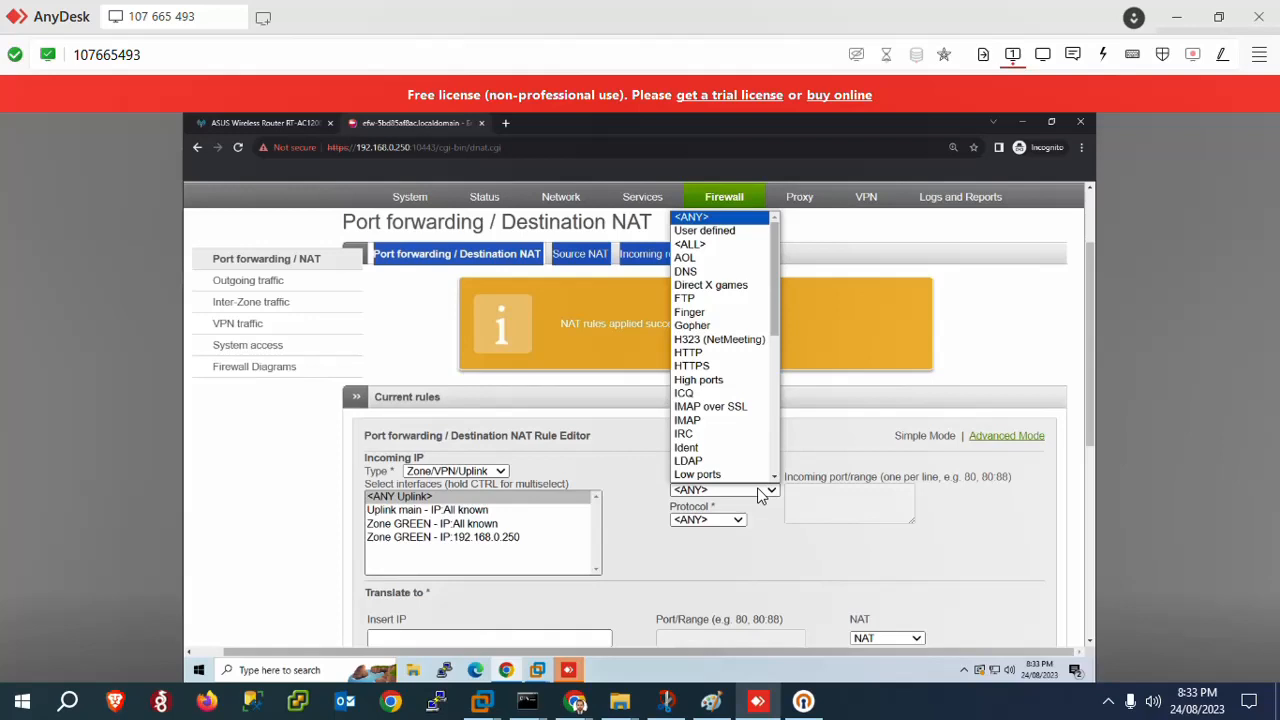
pyautogui.click(711, 234)
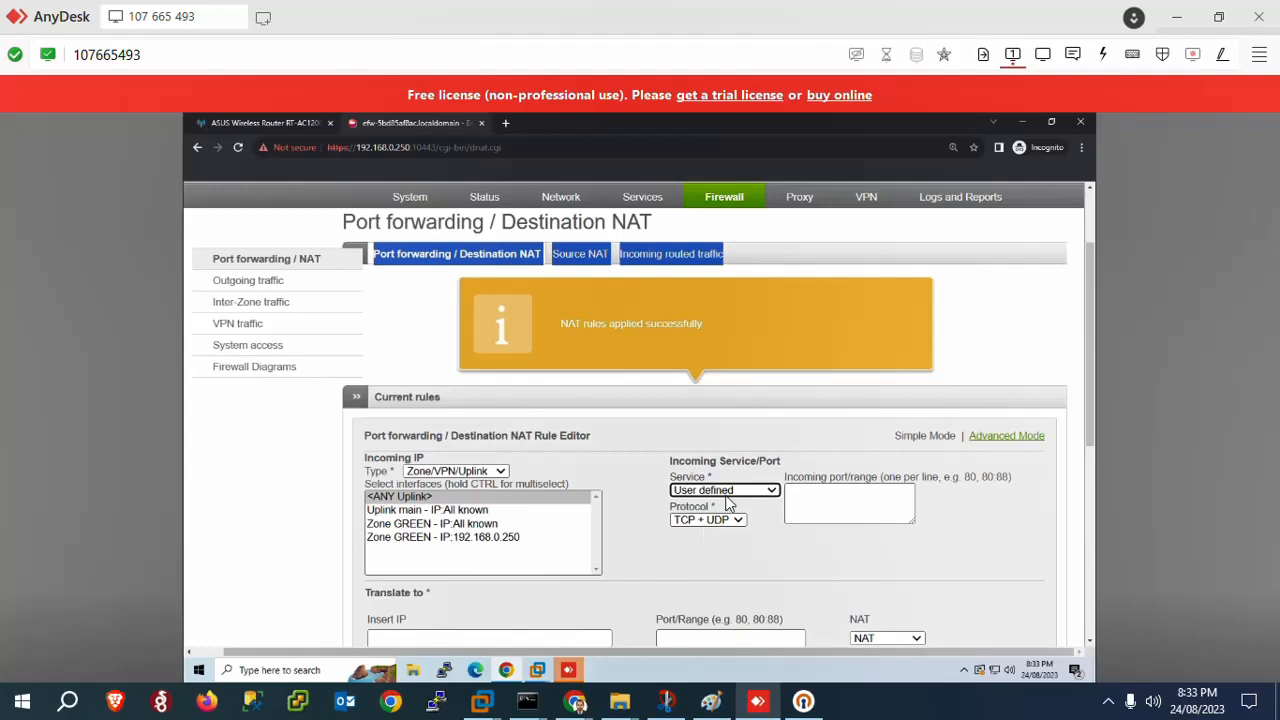
pyautogui.click(280, 262)
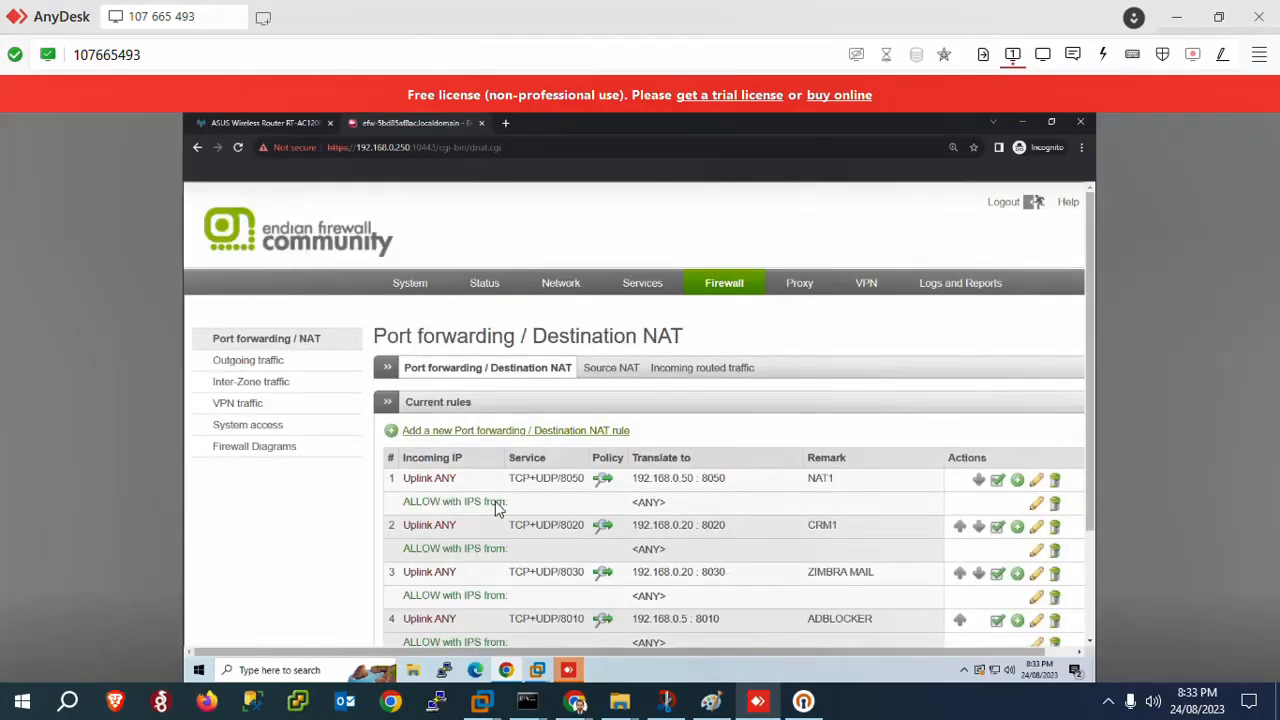
# Step: Minimize the remote session, switch to the local Chrome window with the efw-1 firewall, and open its port forwarding rules
pyautogui.click(1183, 9)
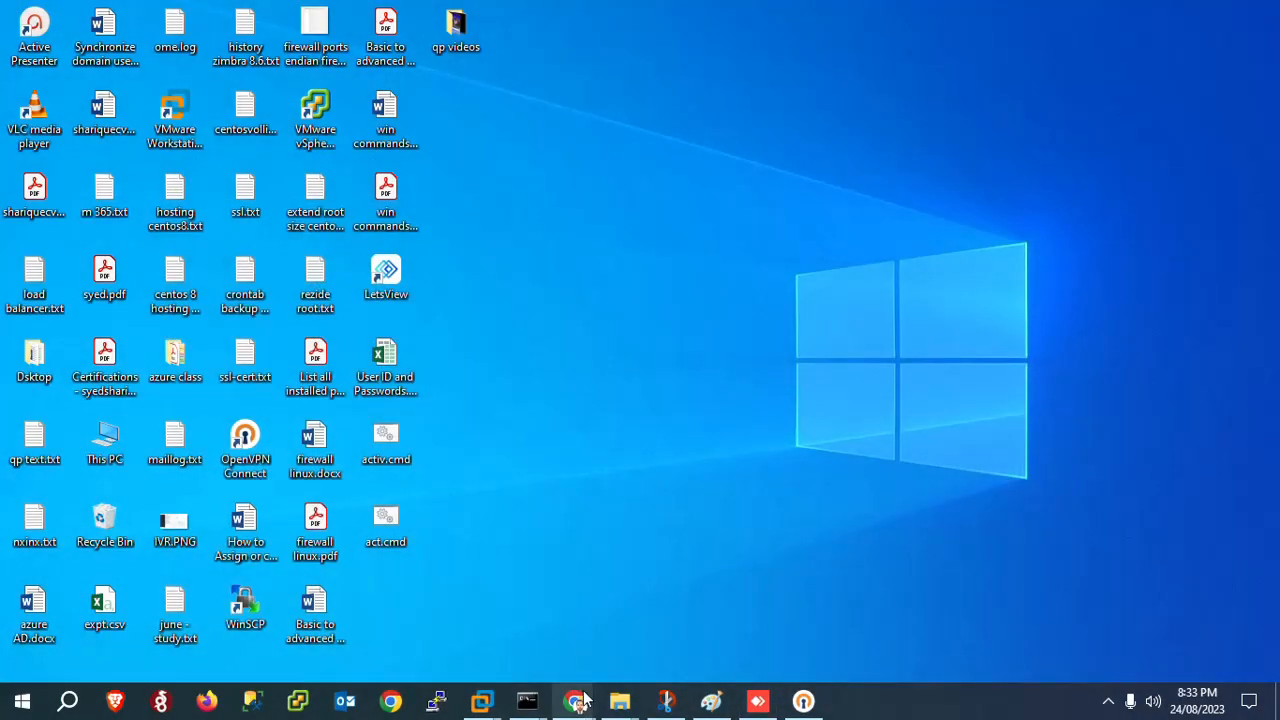
pyautogui.moveTo(576, 701)
pyautogui.click(895, 586)
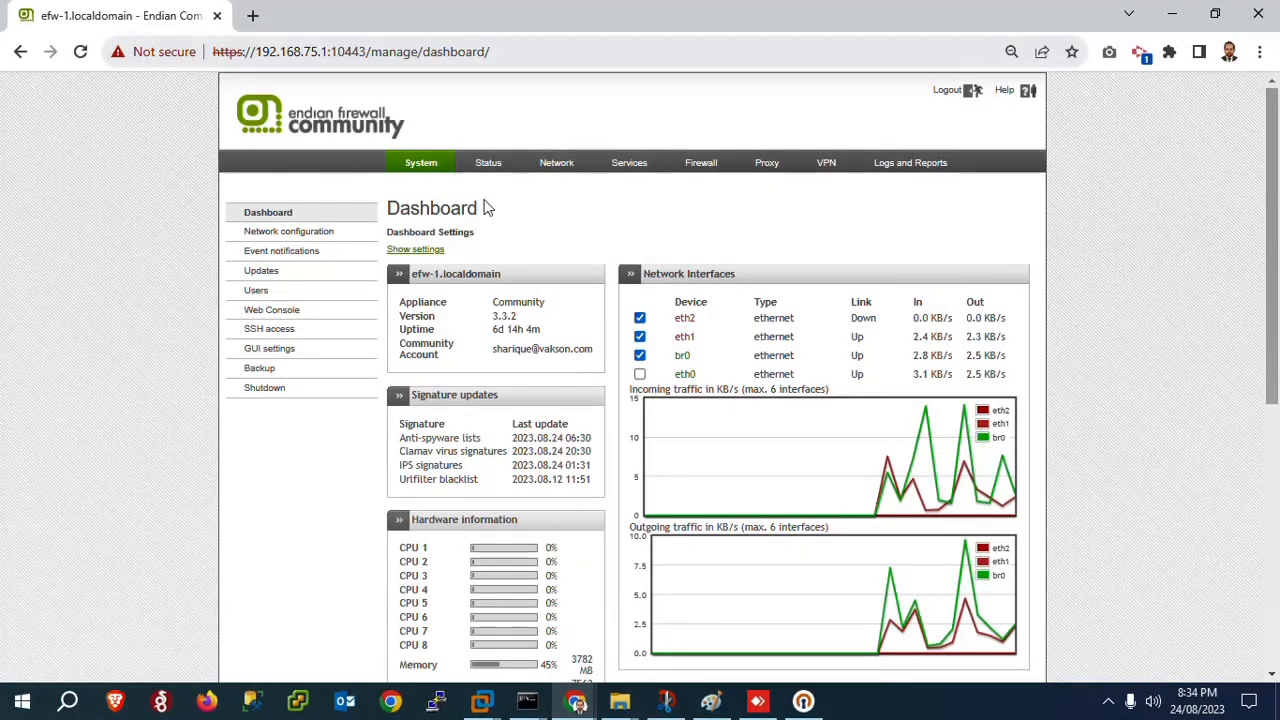
pyautogui.click(701, 163)
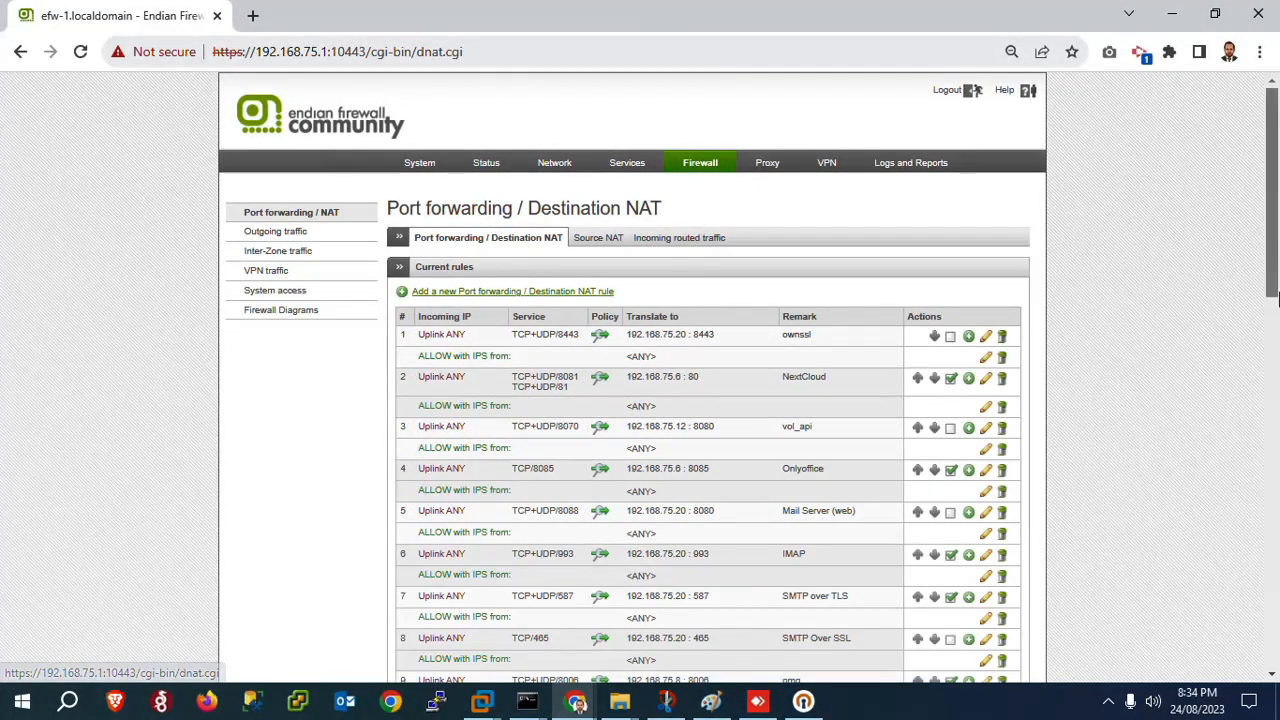
# Step: Examine the destination IP and port of the httpsapp rule near the end of the port forwarding list
pyautogui.scroll(-4, 1262, 344)
pyautogui.scroll(-3, 1262, 344)
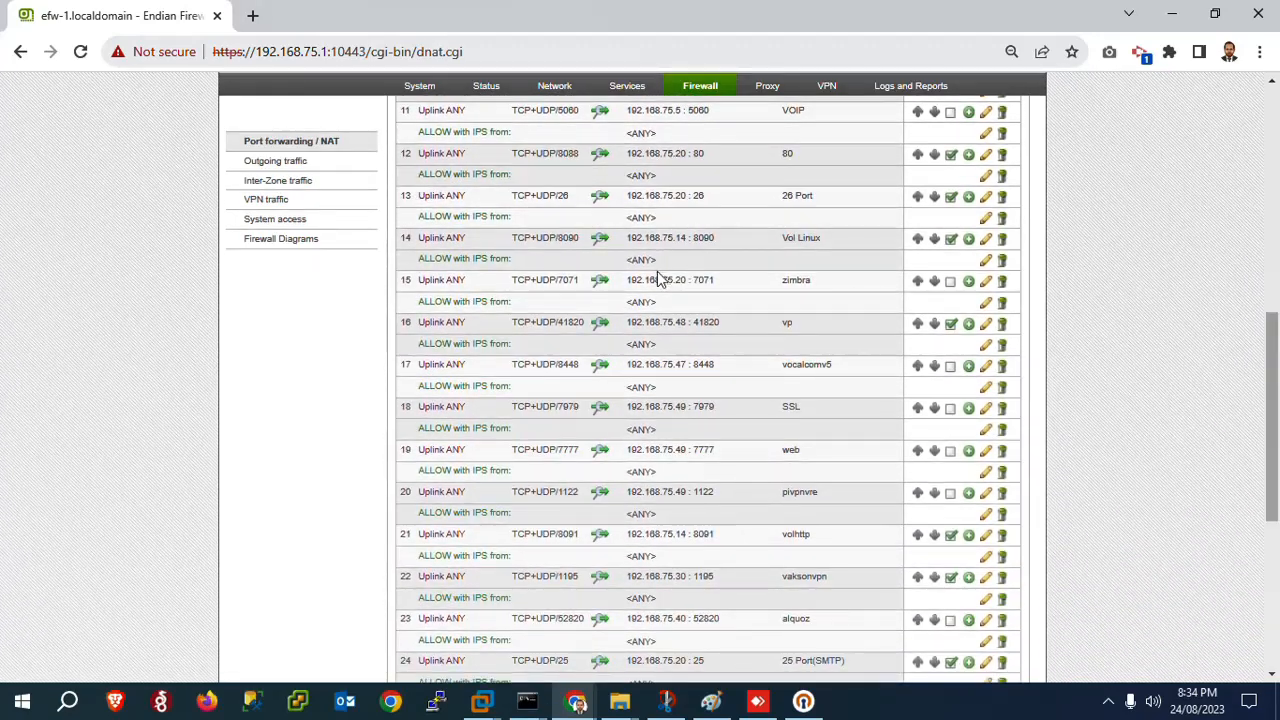
pyautogui.moveTo(1278, 435); pyautogui.dragTo(1278, 560)
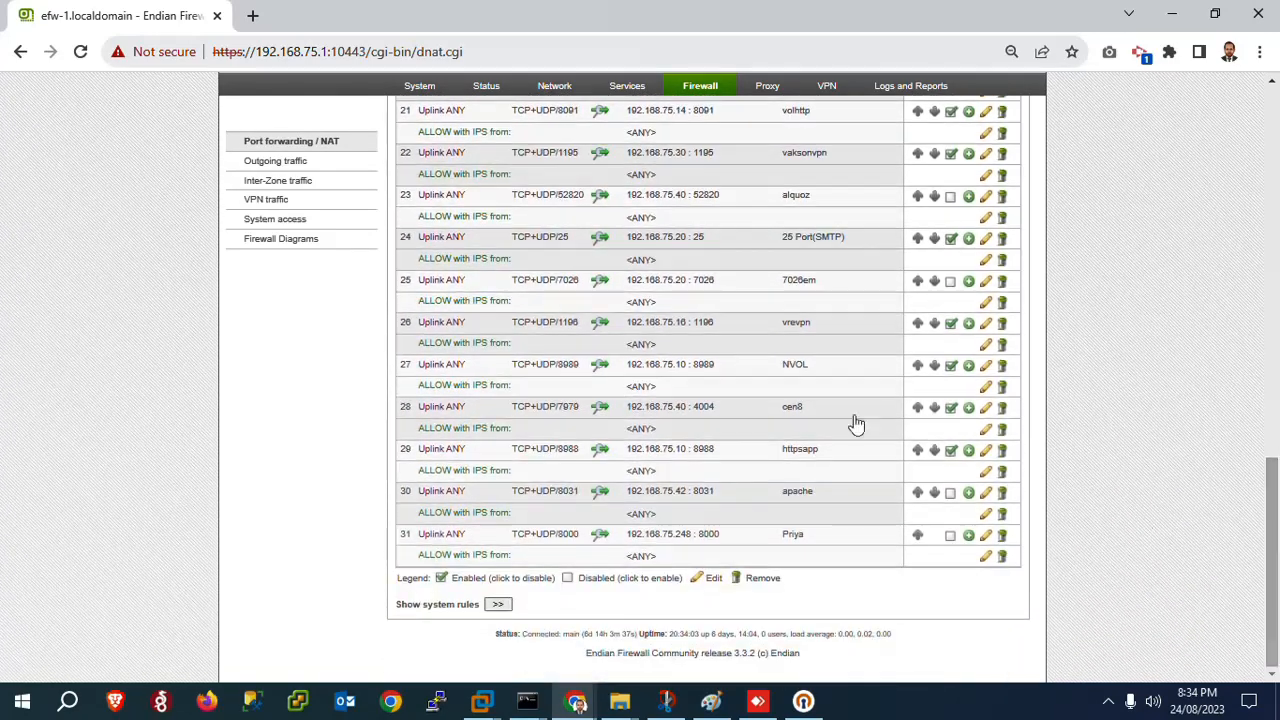
pyautogui.moveTo(425, 450); pyautogui.dragTo(741, 452)
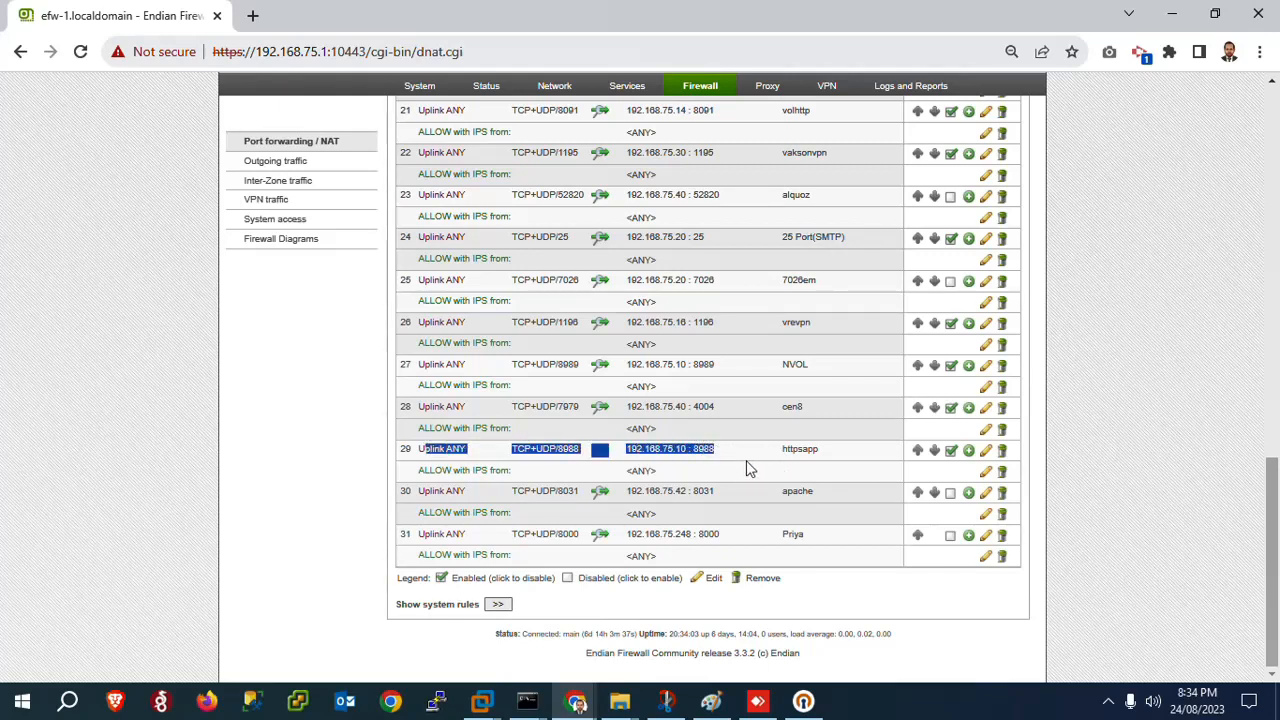
pyautogui.doubleClick(702, 449)
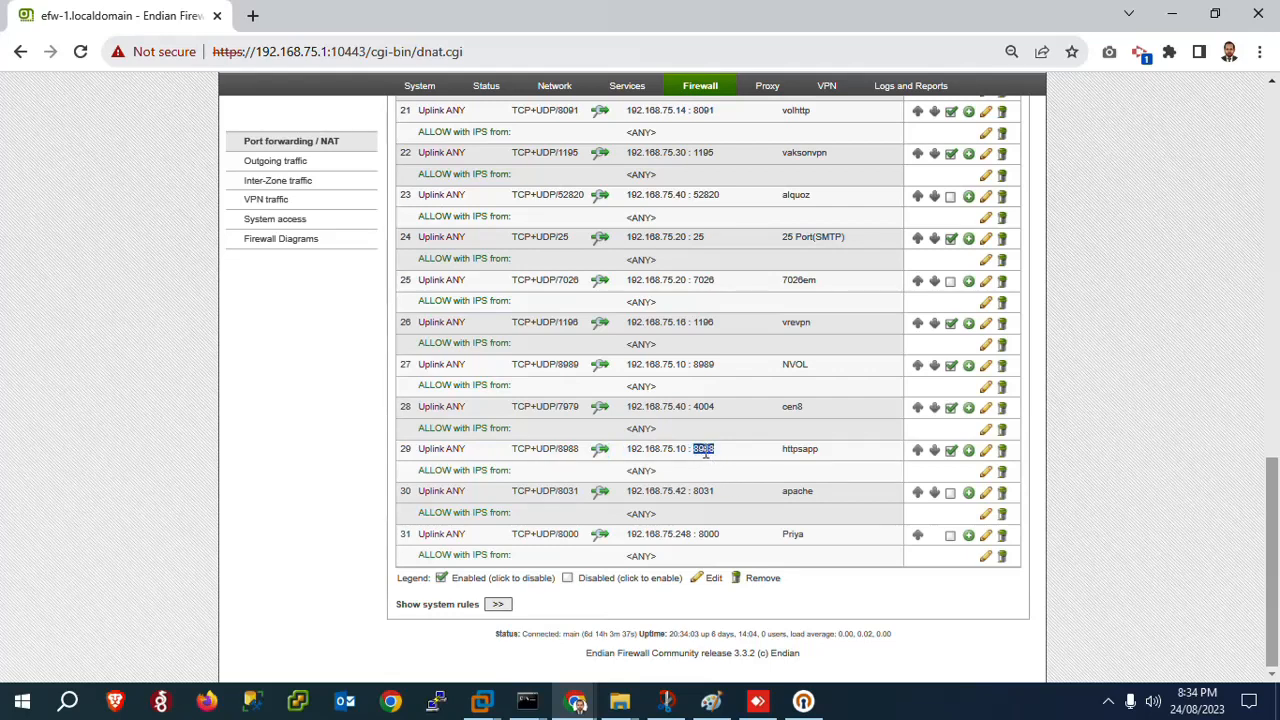
pyautogui.doubleClick(671, 449)
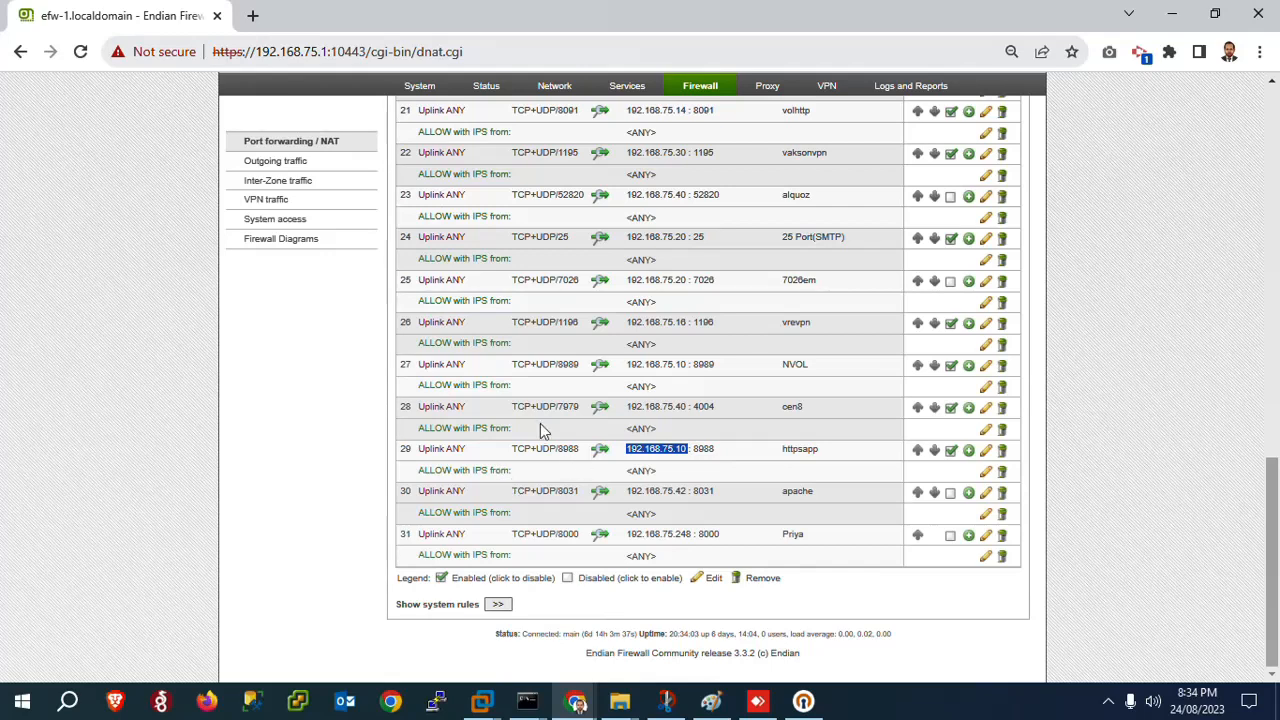
# Step: Open 192.168.75.10:8988 in a new browser tab to test the httpsapp service
pyautogui.click(255, 13)
pyautogui.write('192.')
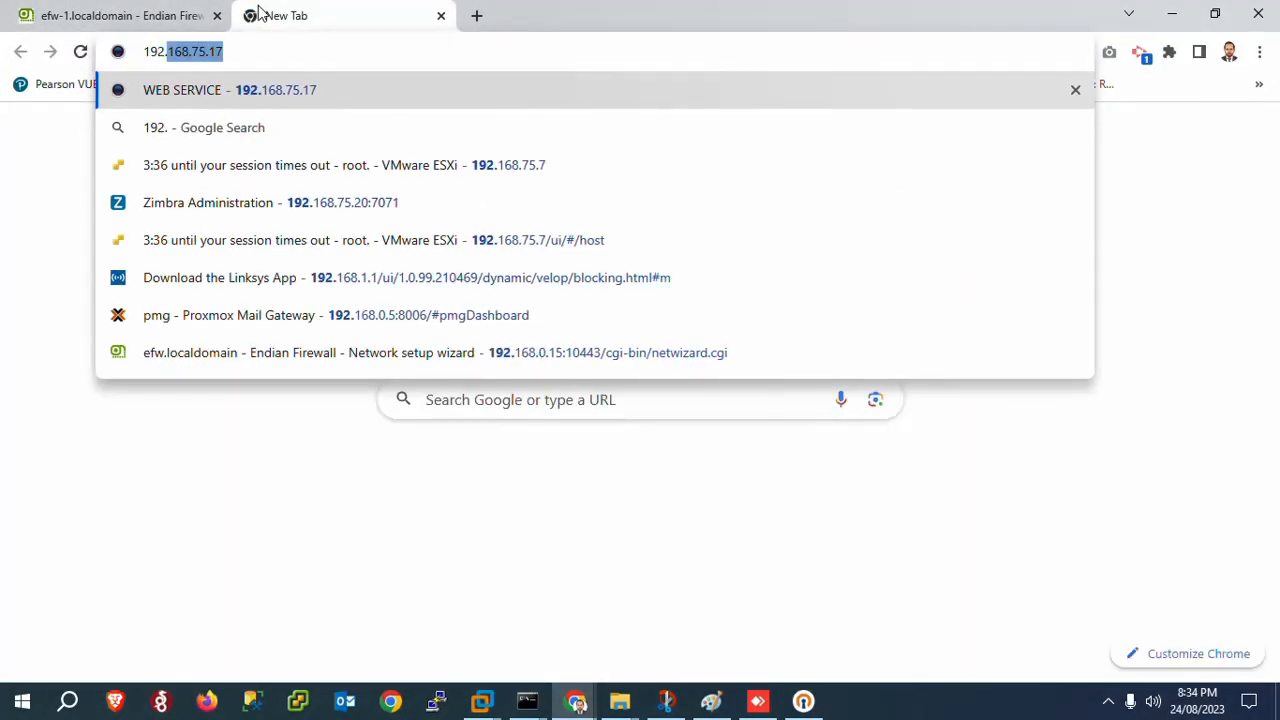
pyautogui.write('168.75.')
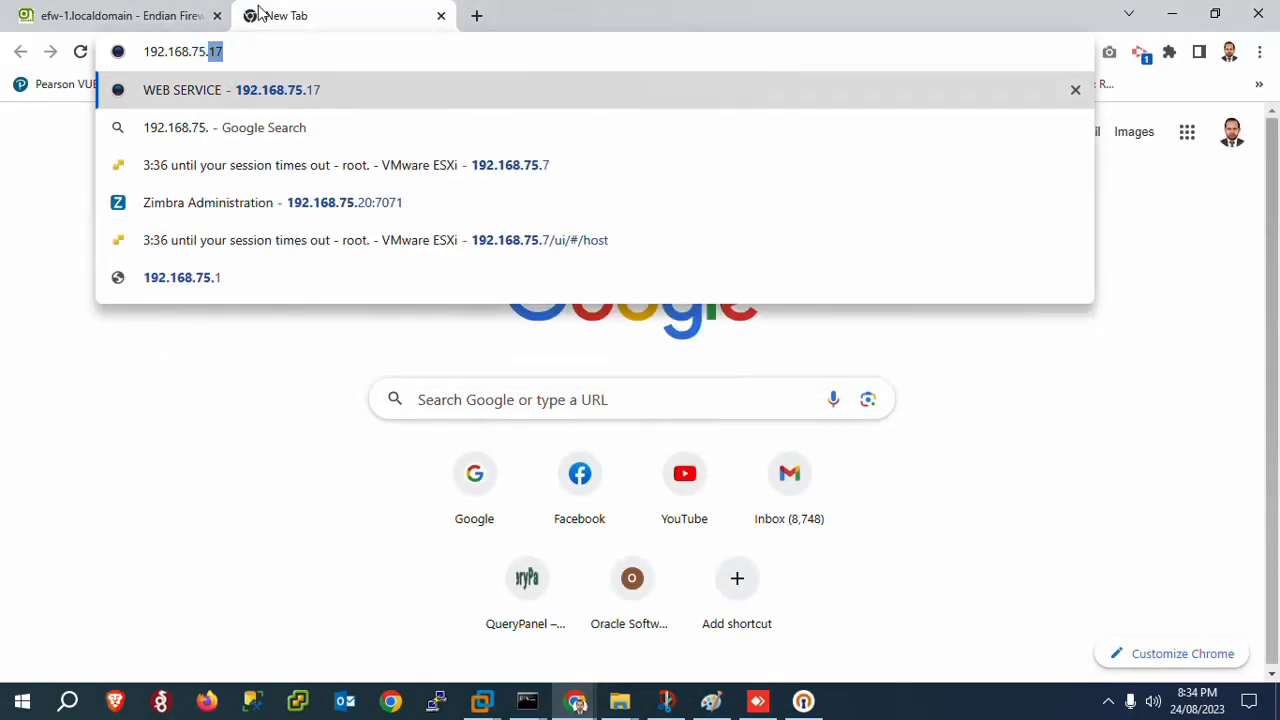
pyautogui.write('10:89')
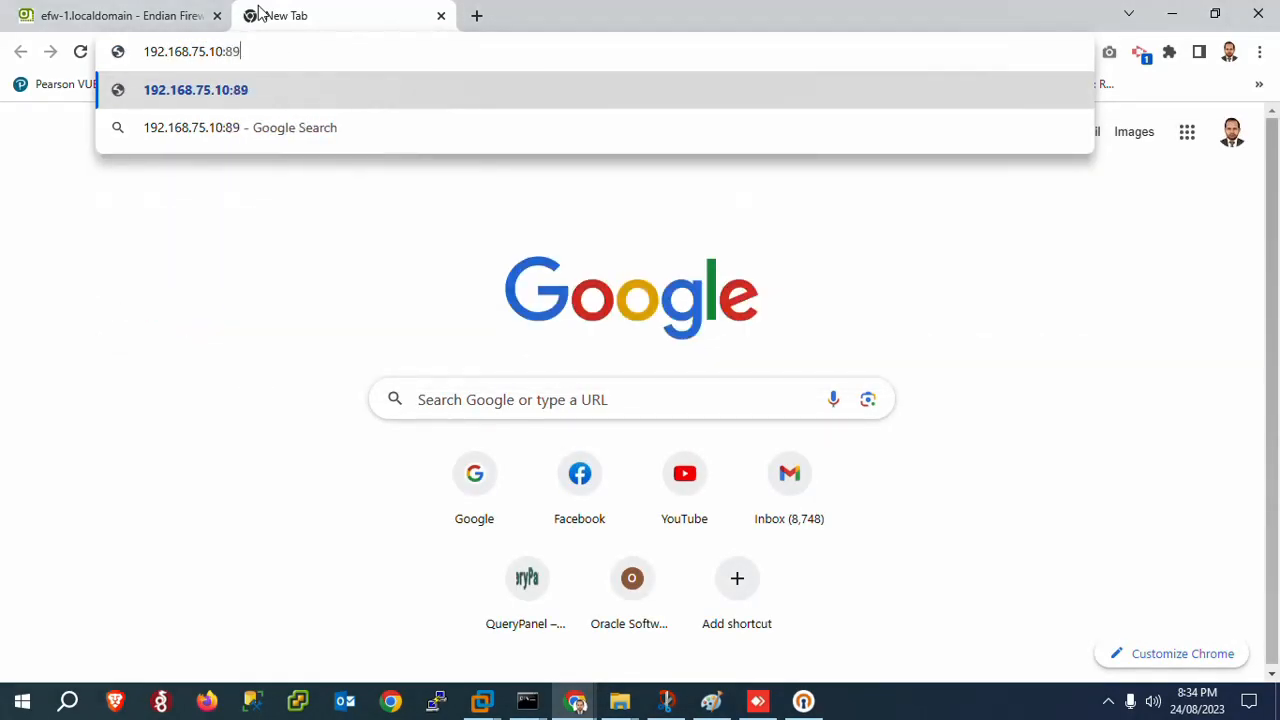
pyautogui.write('88')
pyautogui.press('Return')
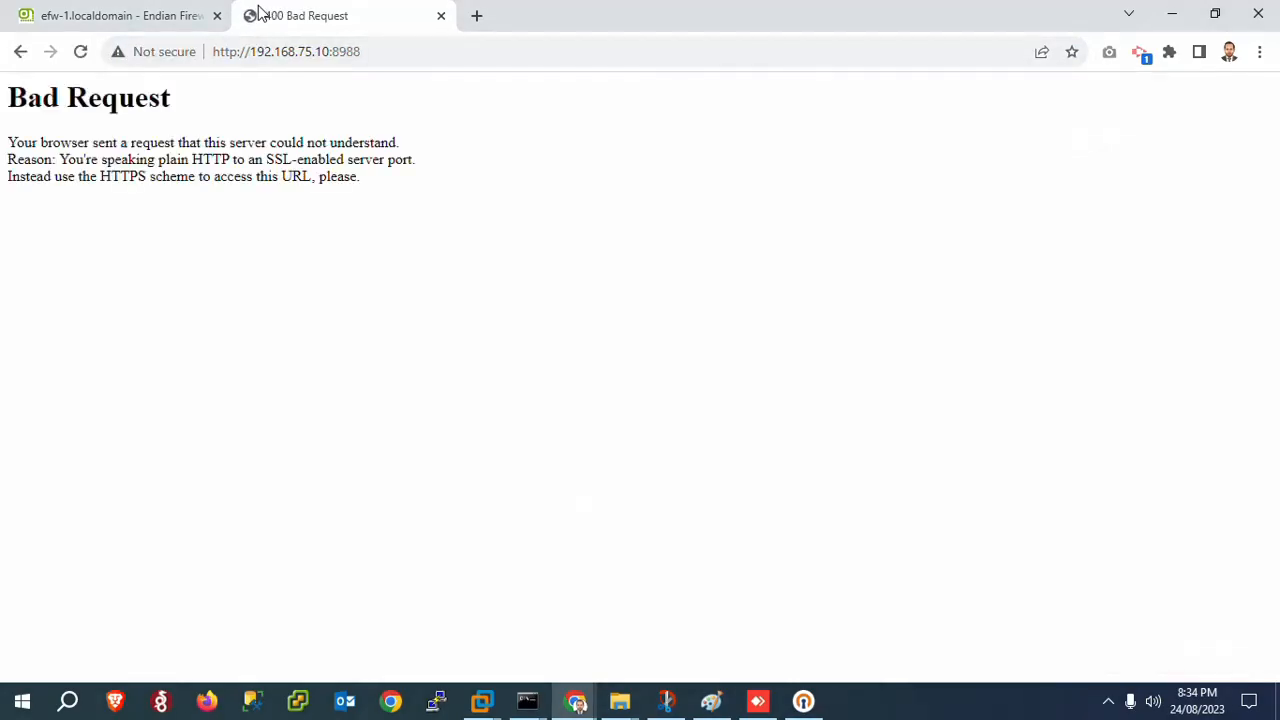
pyautogui.click(221, 51)
pyautogui.click(222, 53)
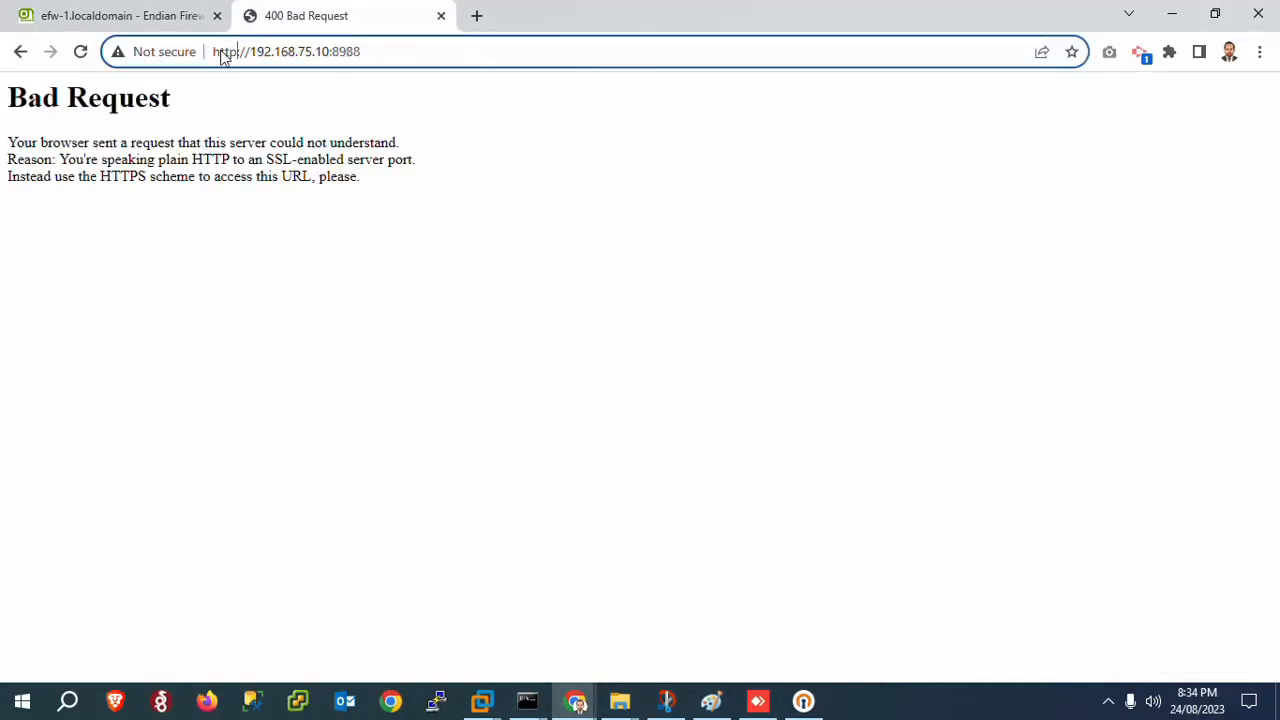
pyautogui.write('s')
pyautogui.press('Return')
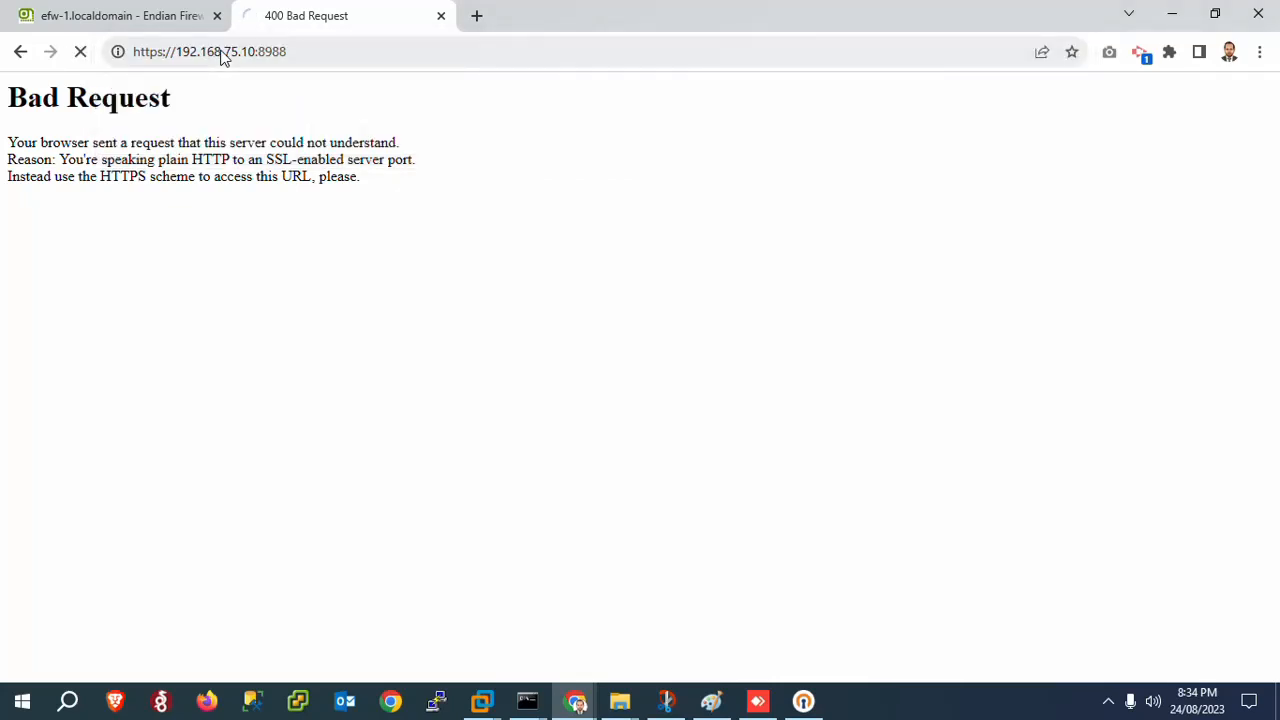
pyautogui.click(454, 506)
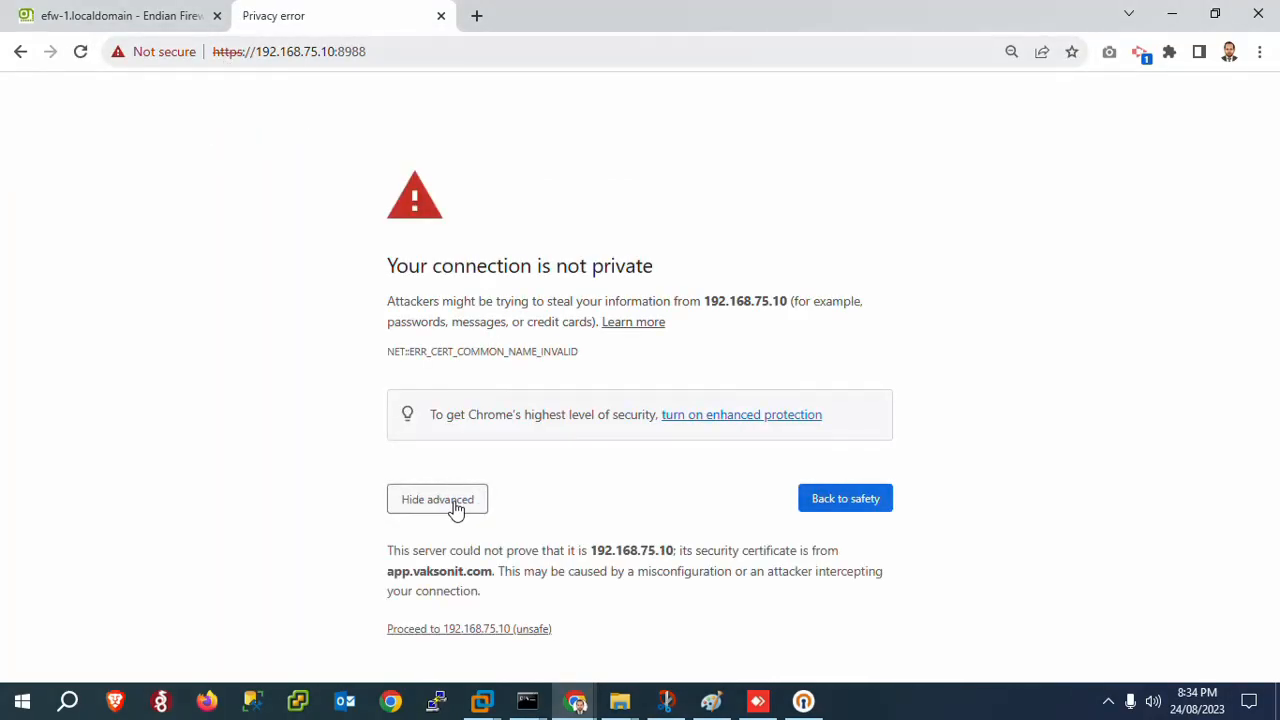
pyautogui.click(465, 630)
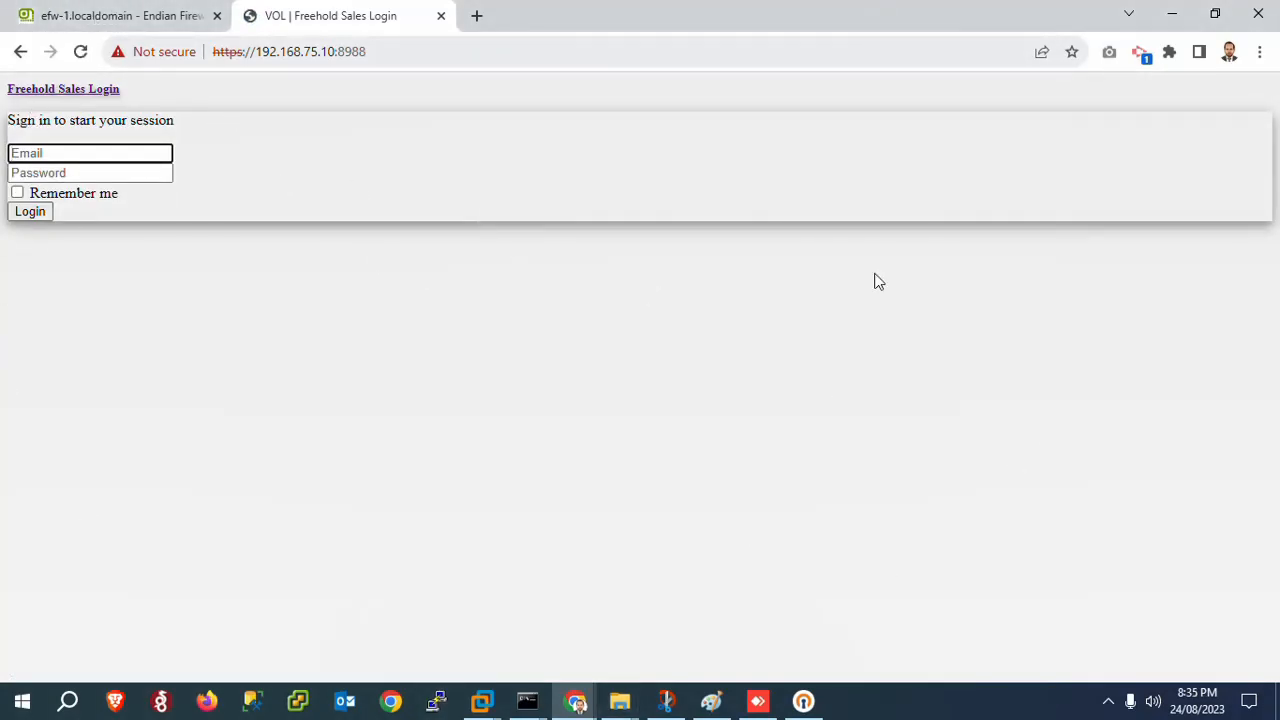
# Step: Check the NVOL rule's destination in the port forwarding list and open 192.168.75.10:8989 in a new browser tab
pyautogui.click(120, 10)
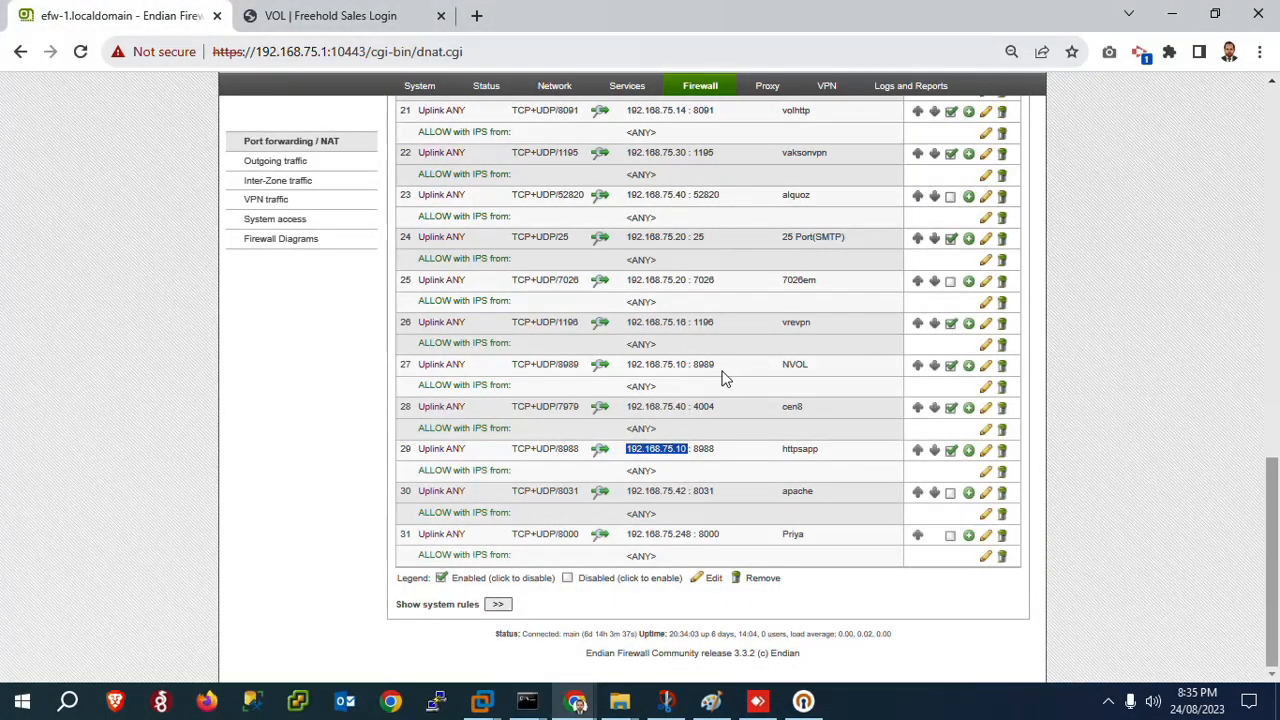
pyautogui.click(405, 10)
pyautogui.click(477, 16)
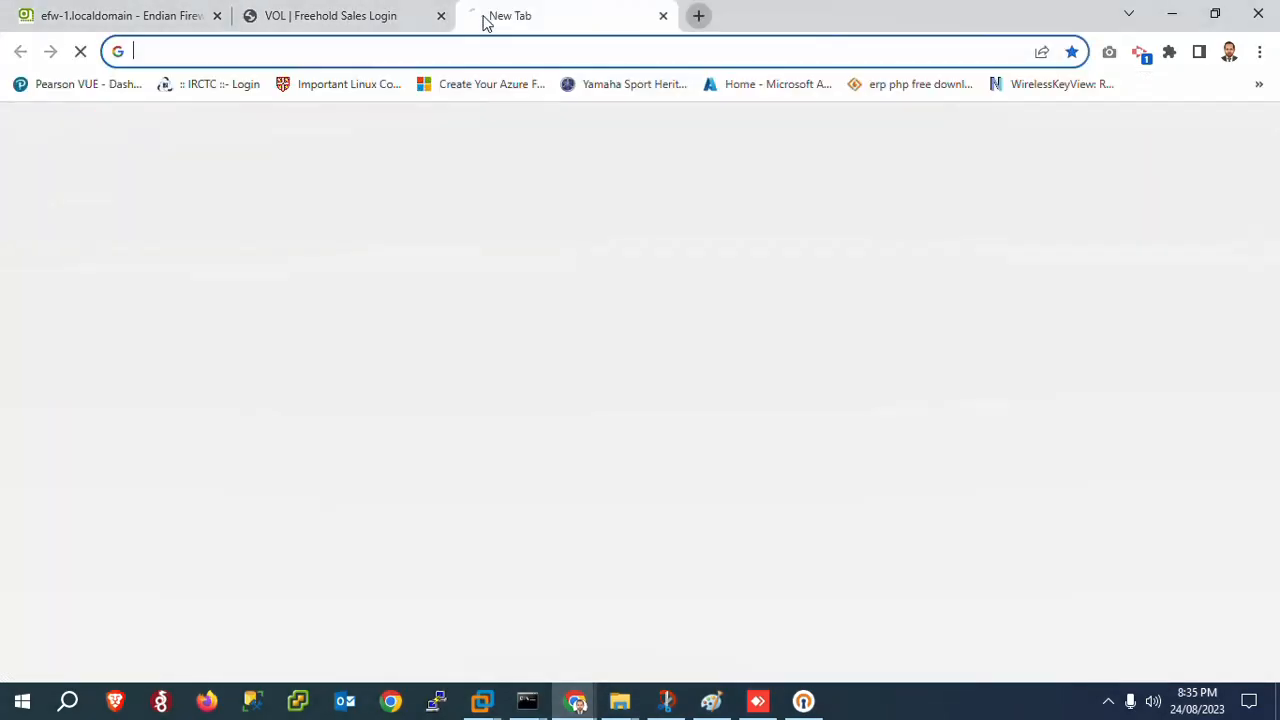
pyautogui.write('192.168.7')
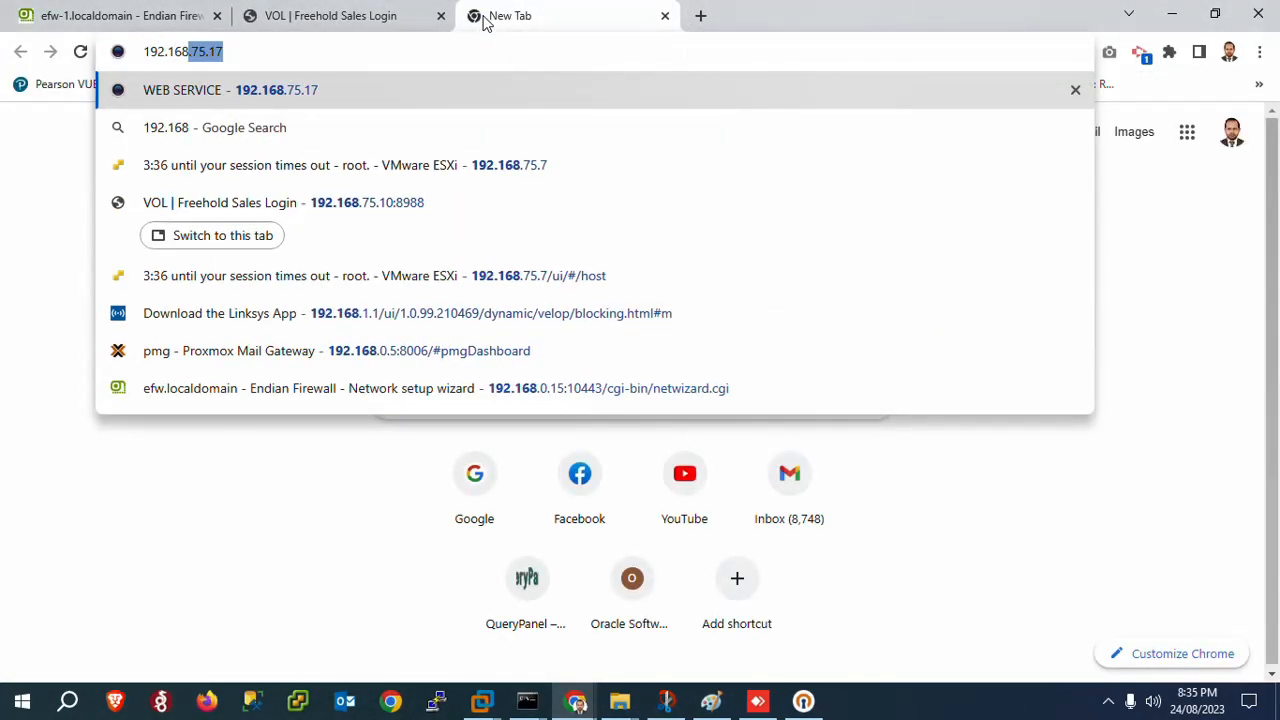
pyautogui.write('5.1')
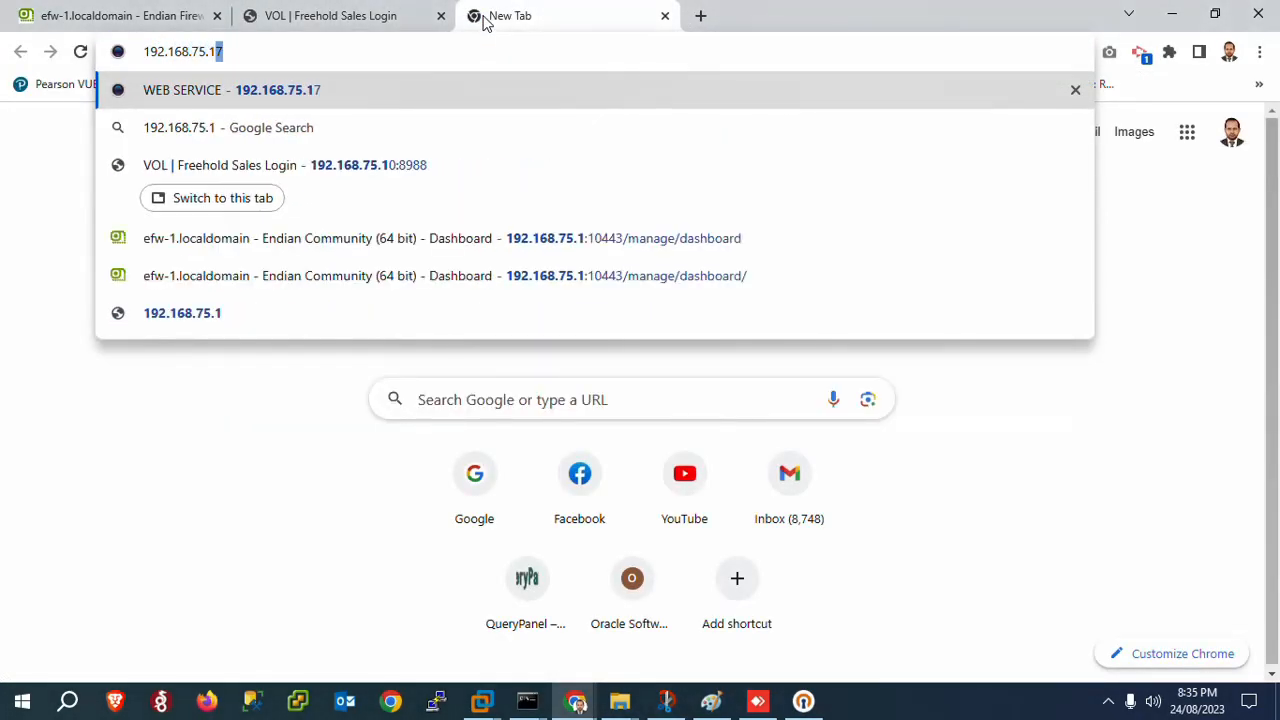
pyautogui.write('0:8989')
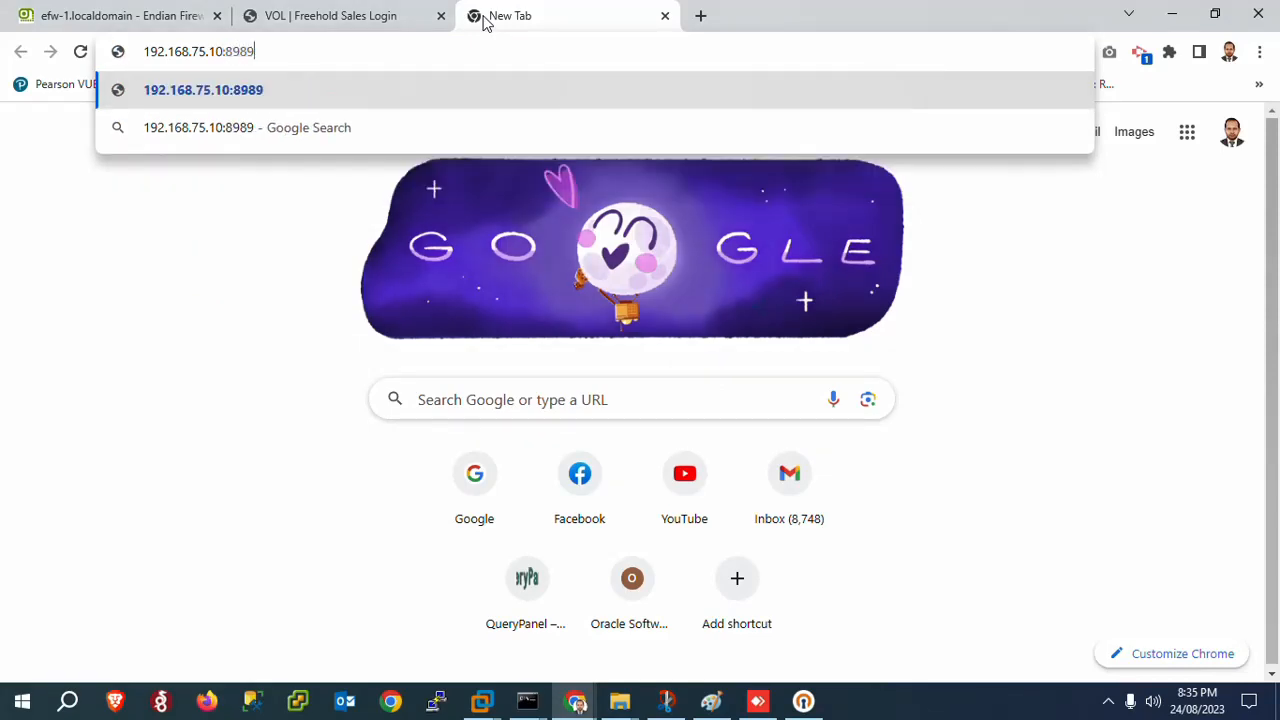
pyautogui.press('Return')
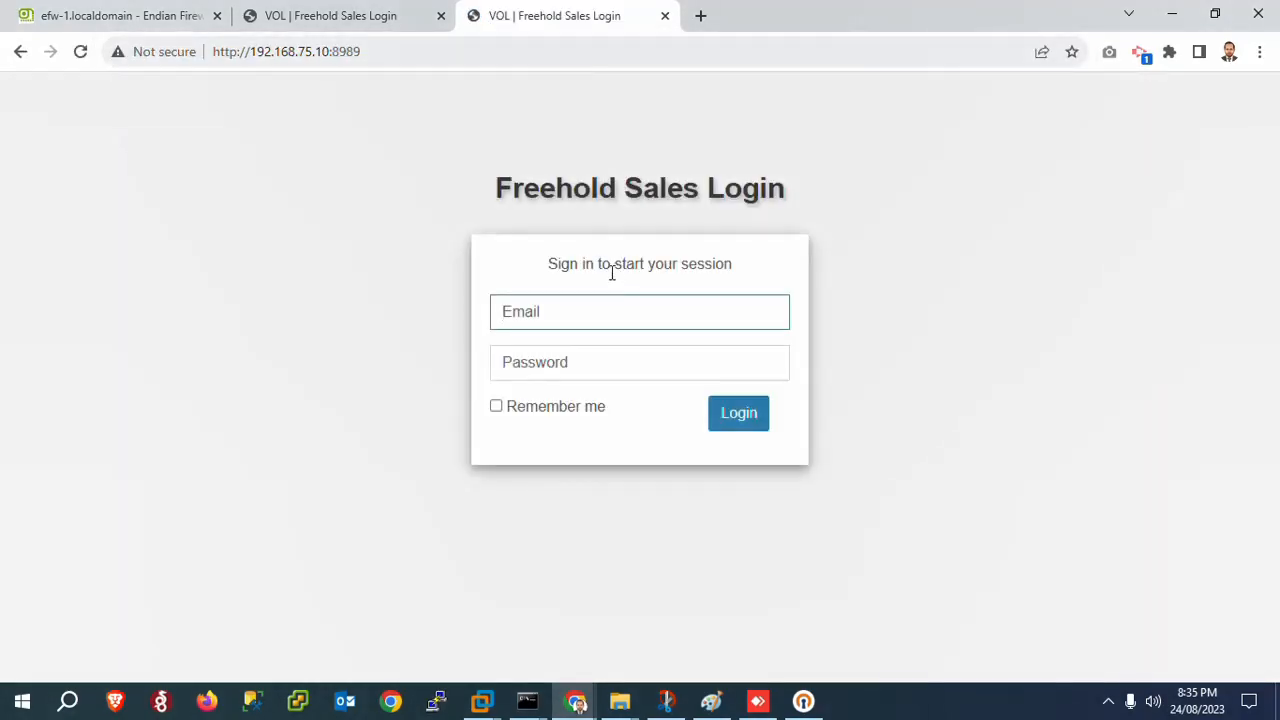
# Step: Disable the httpsapp port forwarding rule and apply the changed NAT rules
pyautogui.click(335, 10)
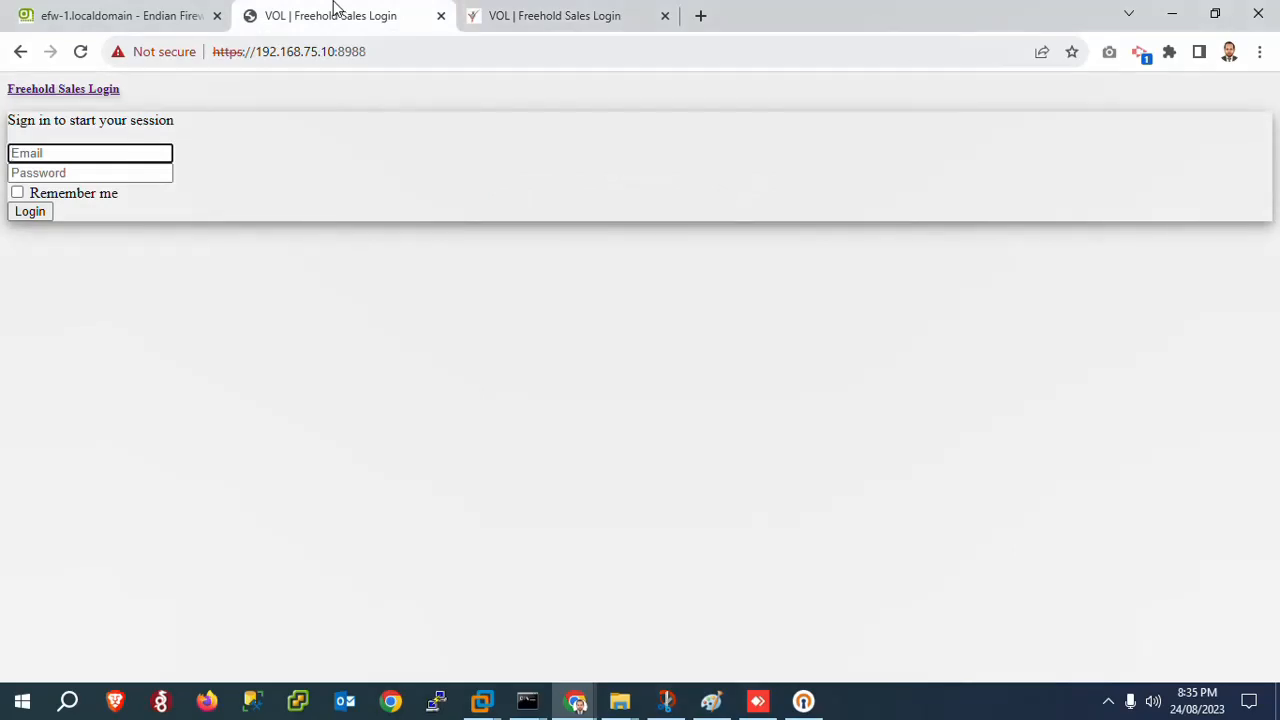
pyautogui.click(105, 13)
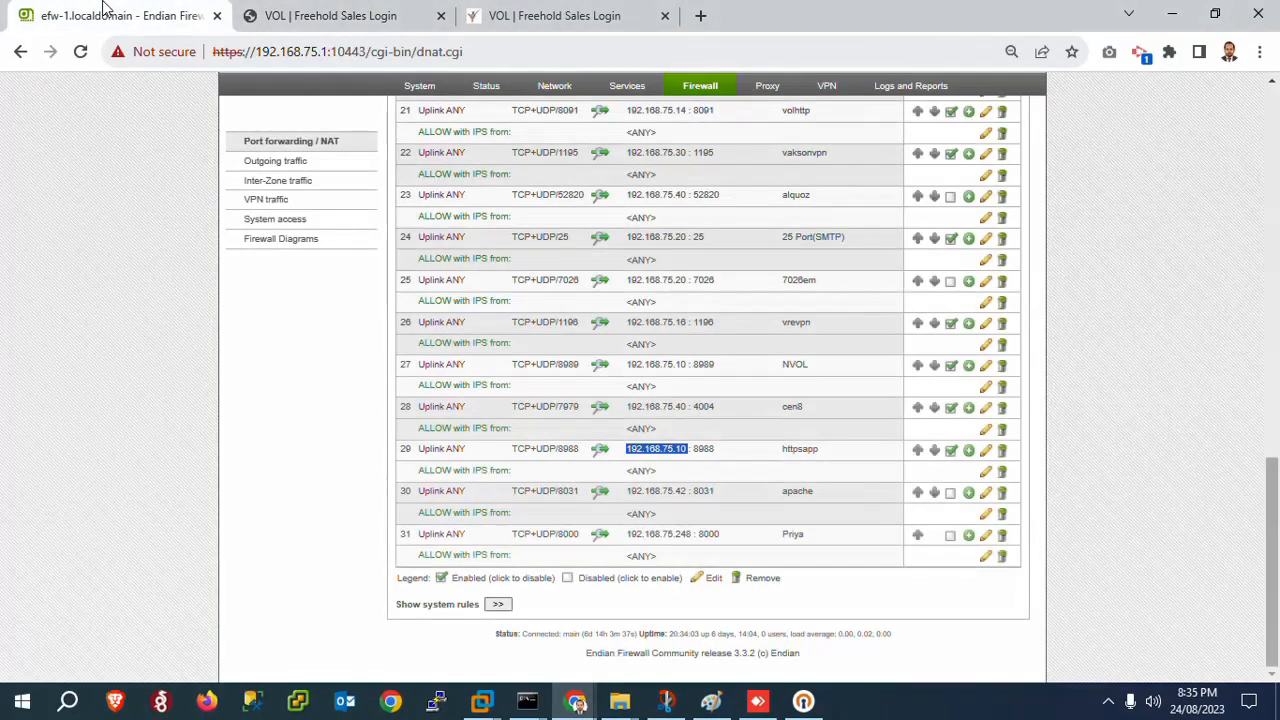
pyautogui.click(951, 451)
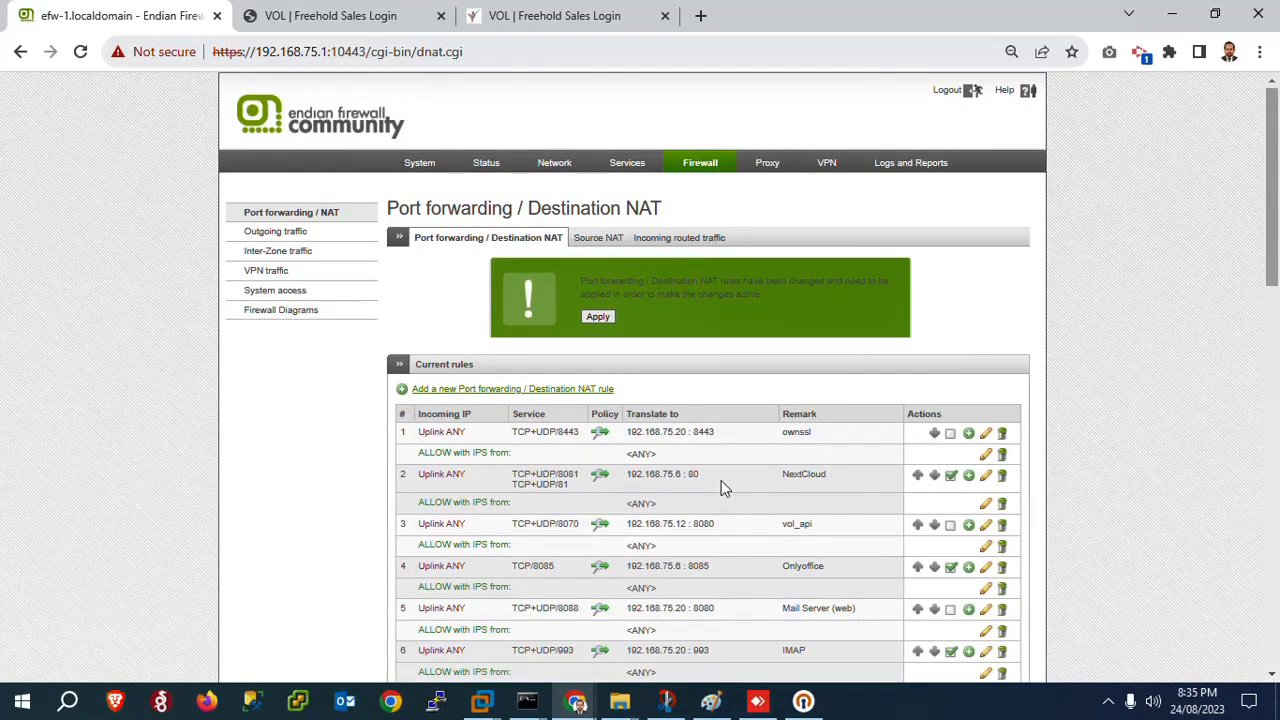
pyautogui.click(598, 317)
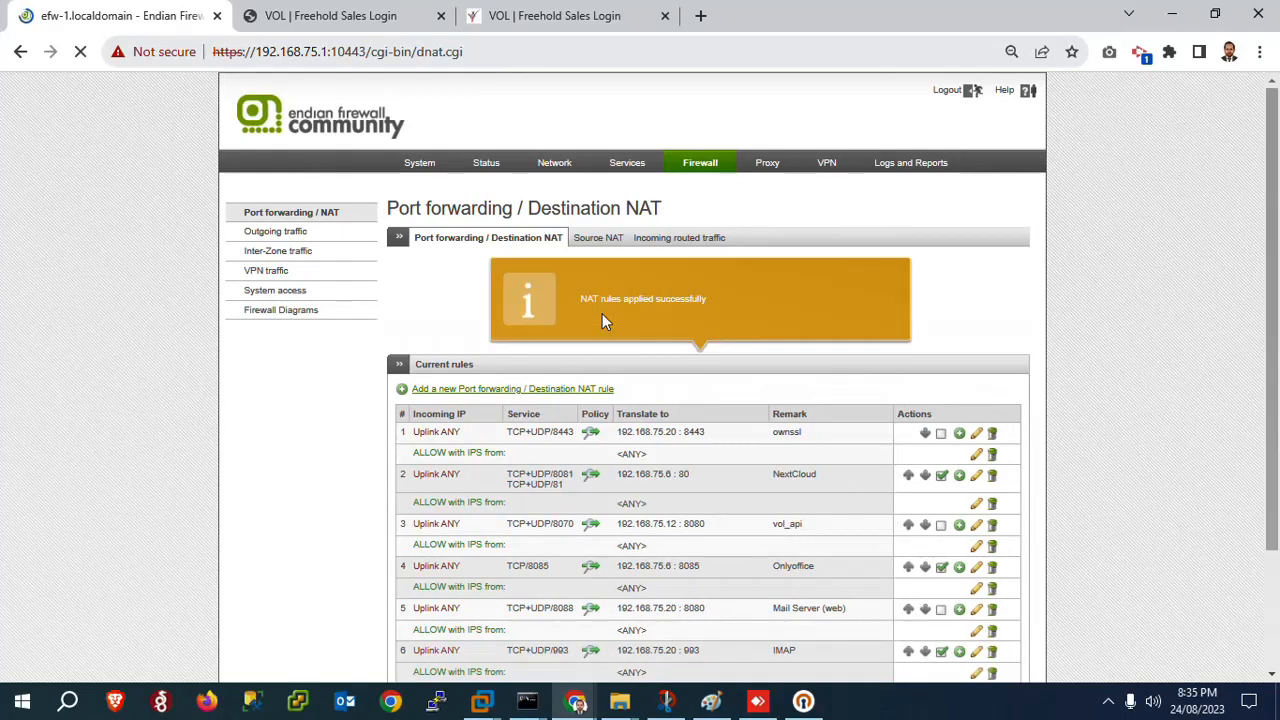
# Step: Reload the service pages on ports 8988 and 8989 of 192.168.75.10 to test access after the rule change
pyautogui.click(390, 16)
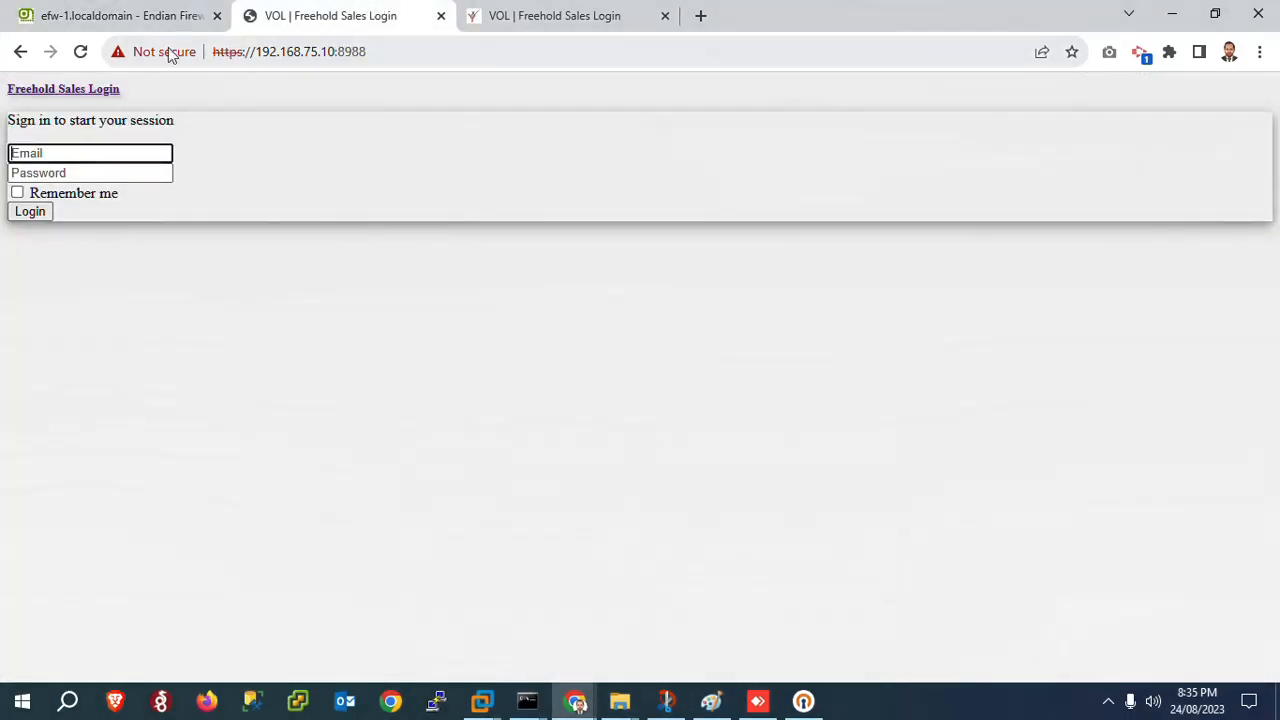
pyautogui.click(83, 51)
pyautogui.click(552, 28)
pyautogui.click(543, 46)
pyautogui.press('Return')
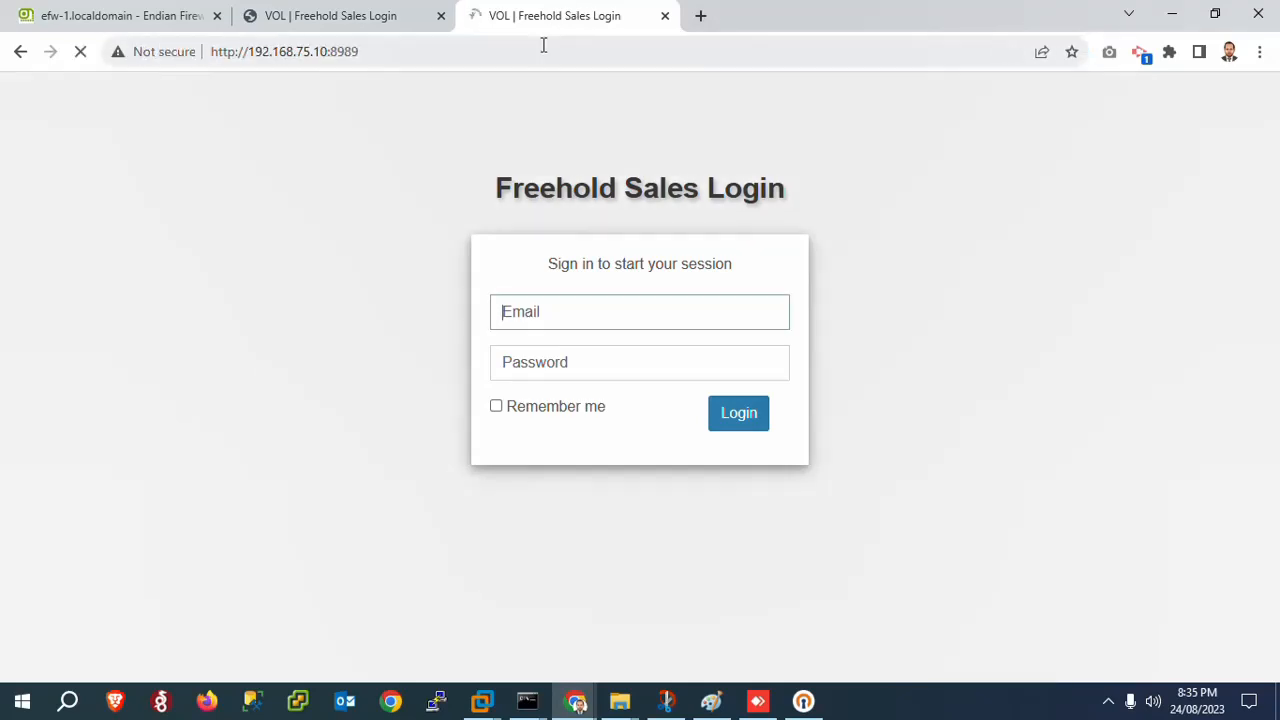
pyautogui.click(543, 46)
pyautogui.hotkey('ctrl', 'c')
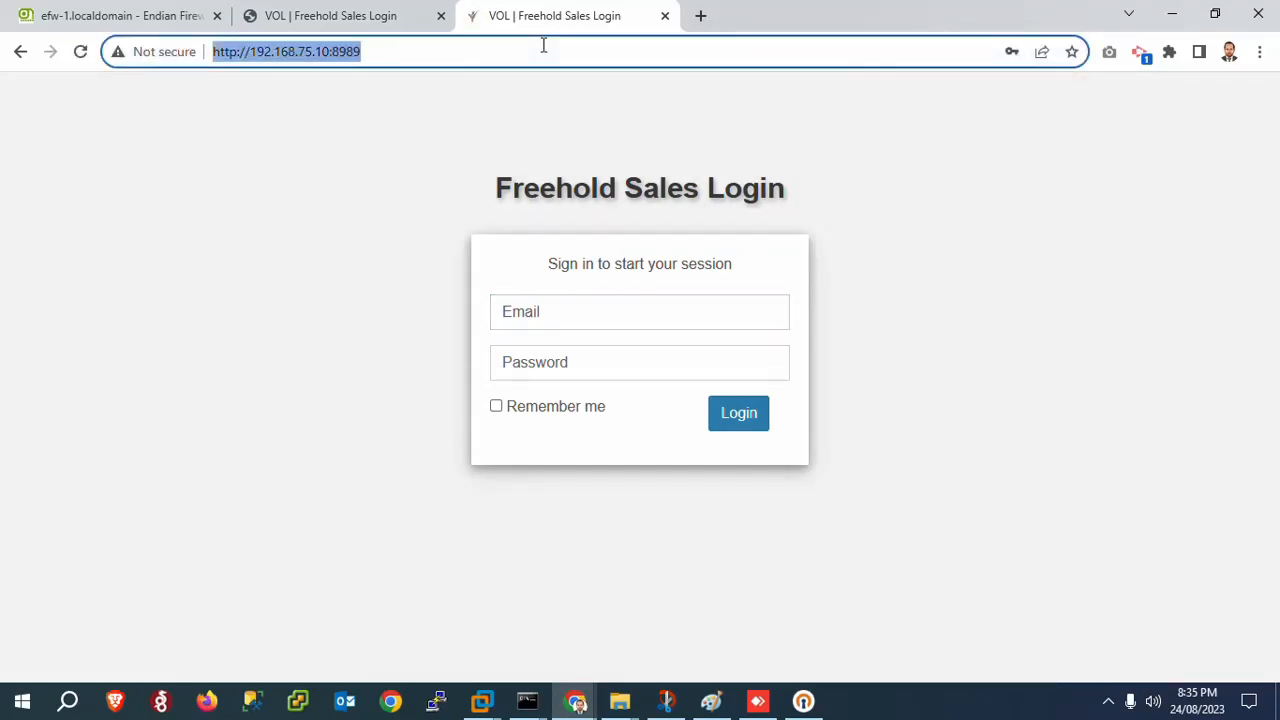
pyautogui.hotkey('ctrl', 'shift', 'n')
pyautogui.hotkey('ctrl', 'v')
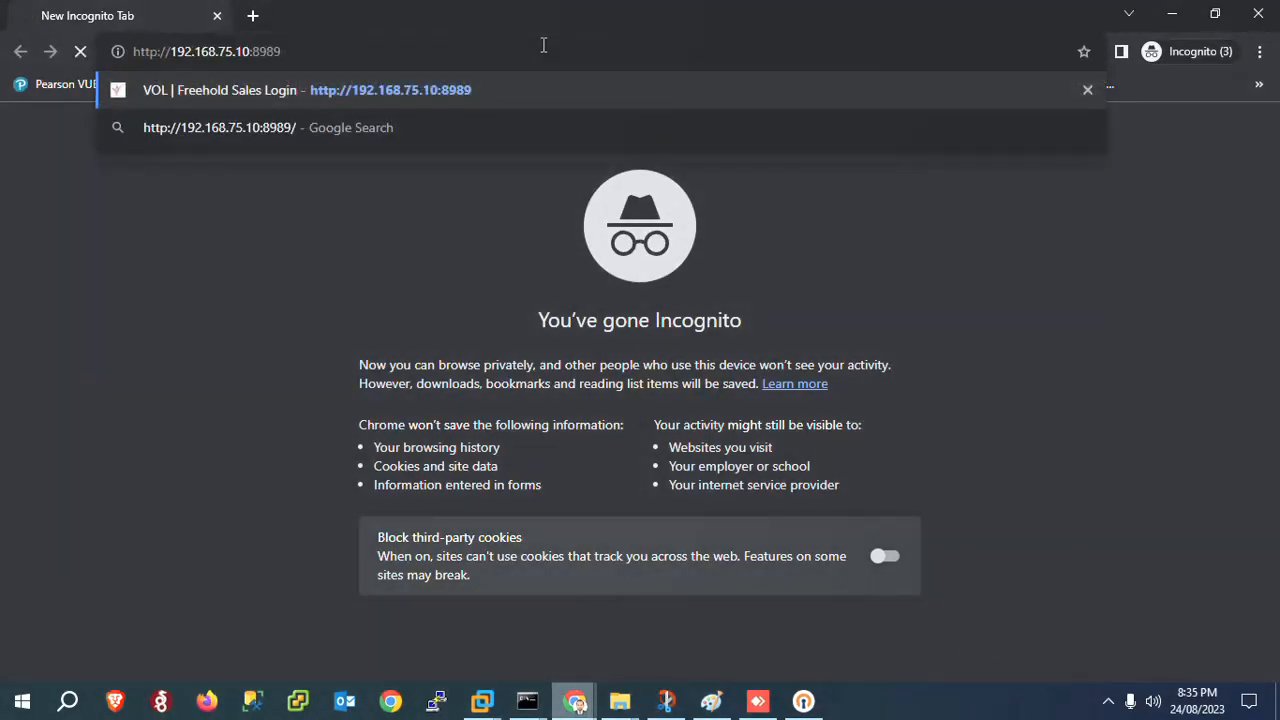
pyautogui.press('Return')
pyautogui.click(543, 46)
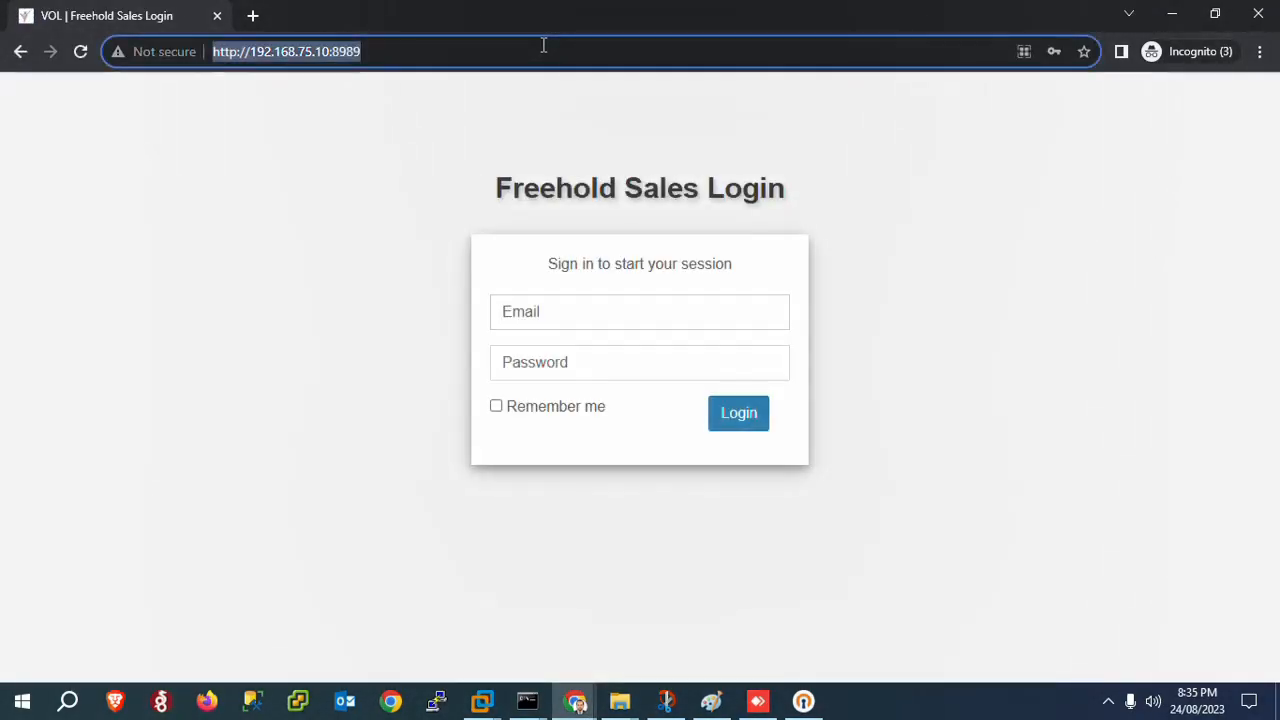
pyautogui.press('Return')
# Step: Return to the firewall's port forwarding list, disable the NVOL rule and apply the changed NAT rules
pyautogui.hotkey('alt', 'Tab')
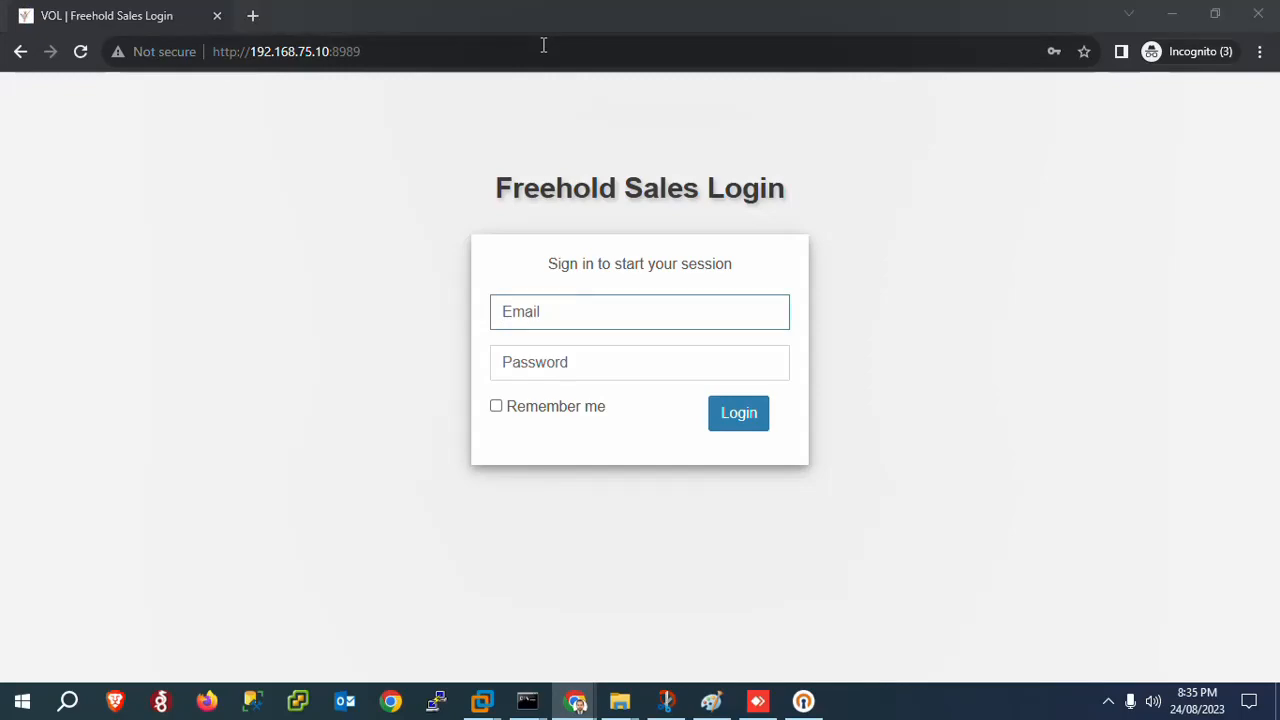
pyautogui.hotkey('ctrl', 'shift', 'Tab')
pyautogui.hotkey('ctrl', 'shift', 'Tab')
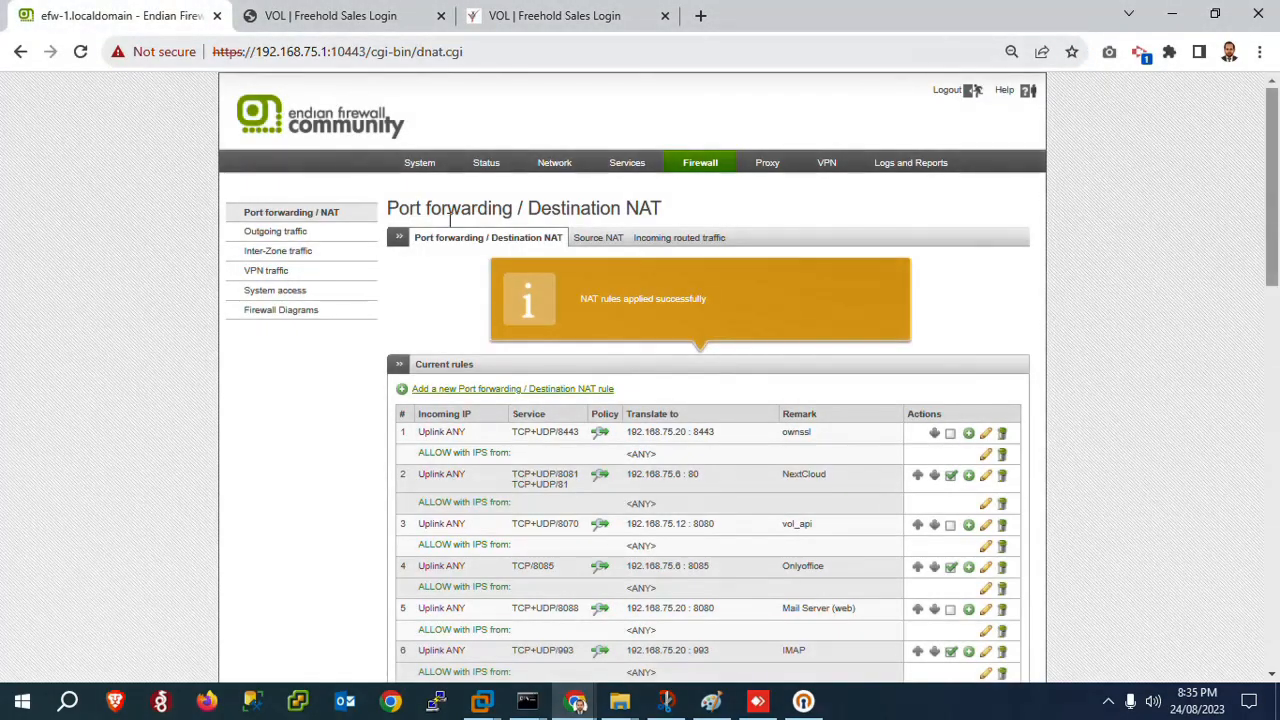
pyautogui.moveTo(1274, 212); pyautogui.dragTo(1256, 586)
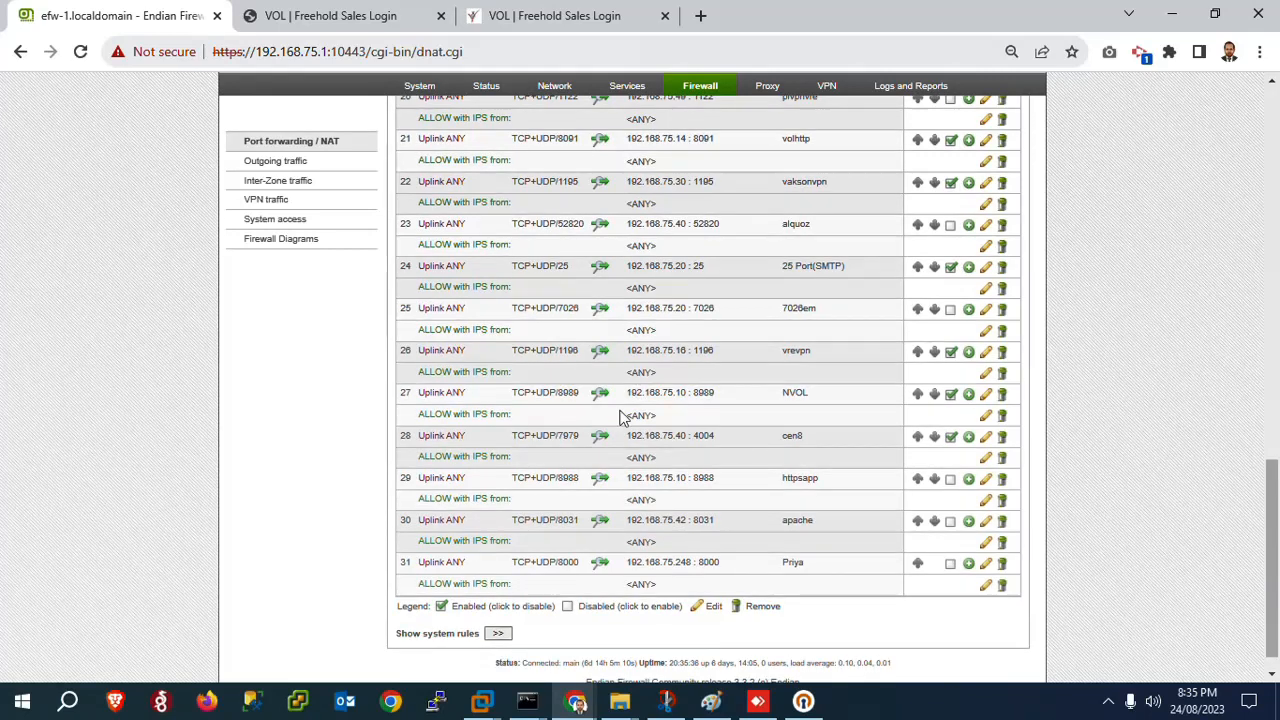
pyautogui.click(952, 397)
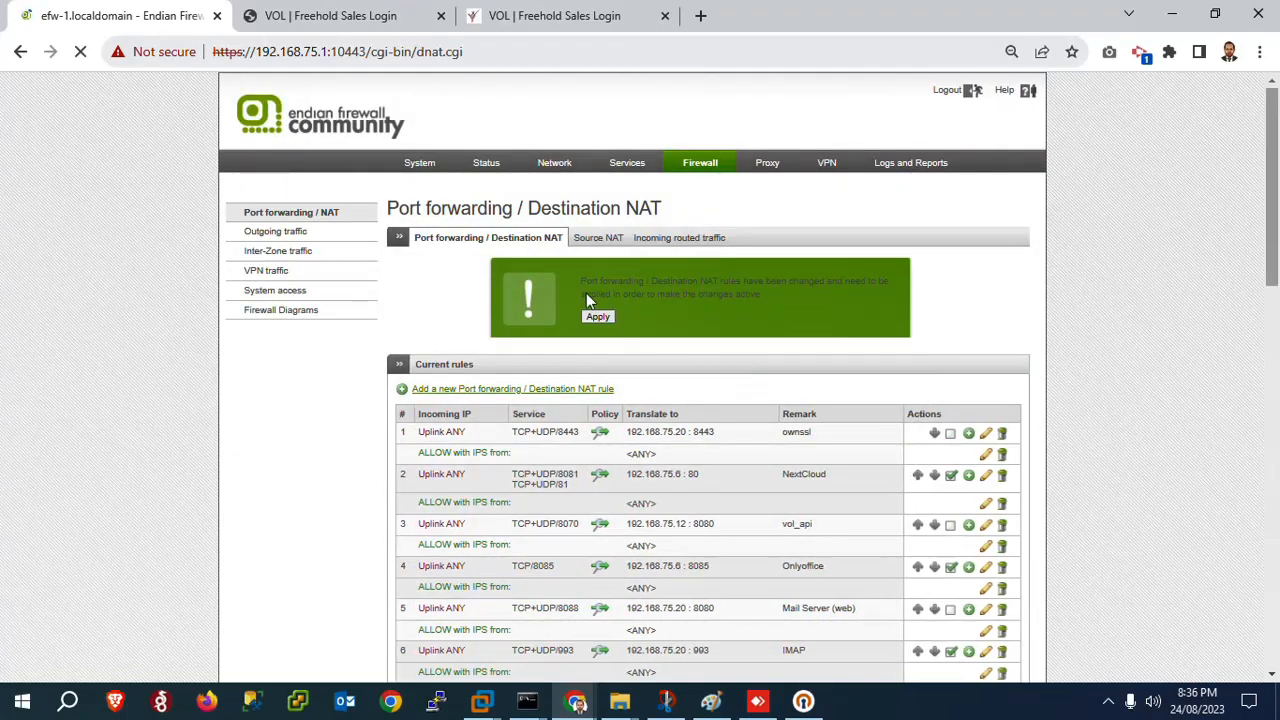
pyautogui.click(603, 320)
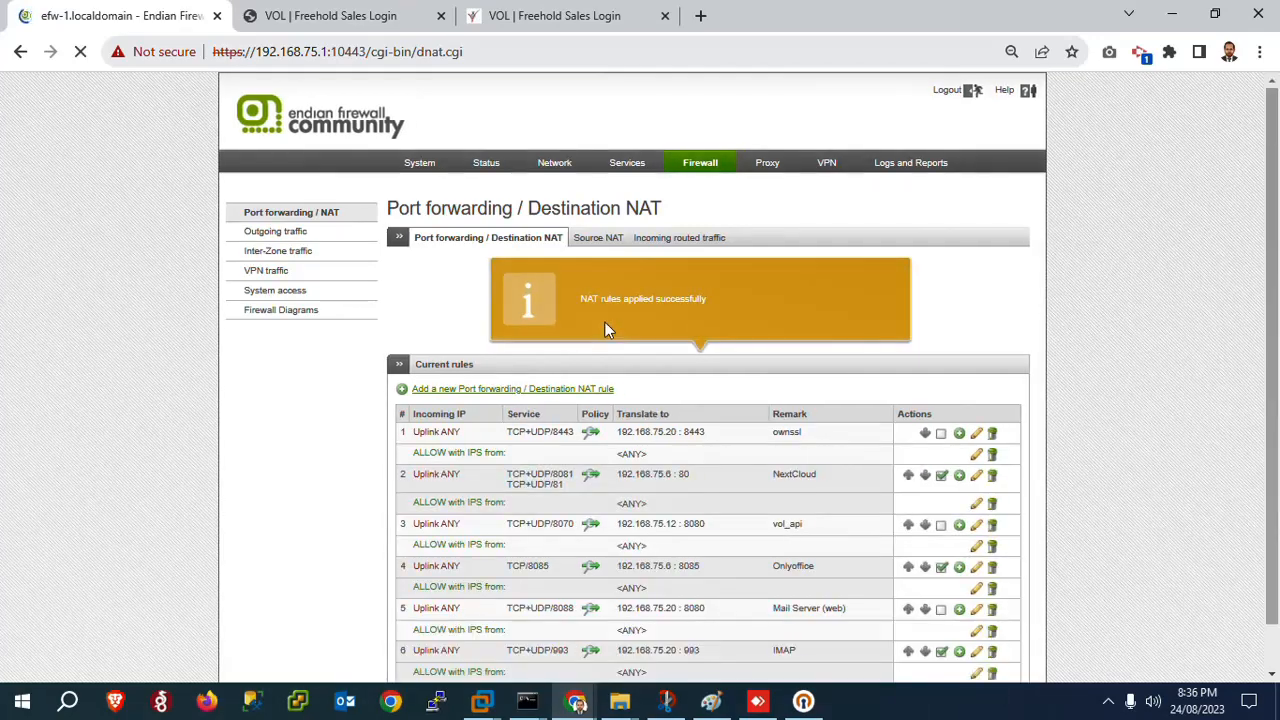
# Step: Check the status of the NVOL and httpsapp rules near the end of the port forwarding list
pyautogui.moveTo(1272, 250); pyautogui.dragTo(1244, 630)
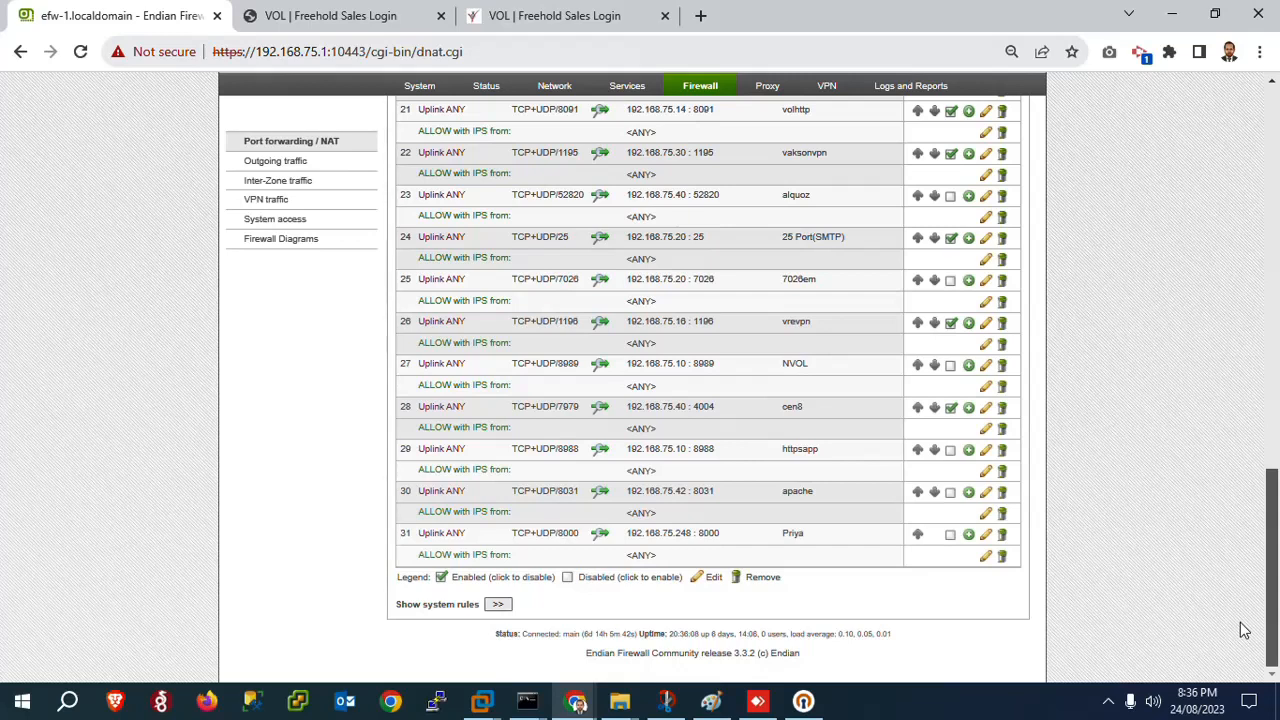
pyautogui.moveTo(1244, 630); pyautogui.dragTo(1244, 630)
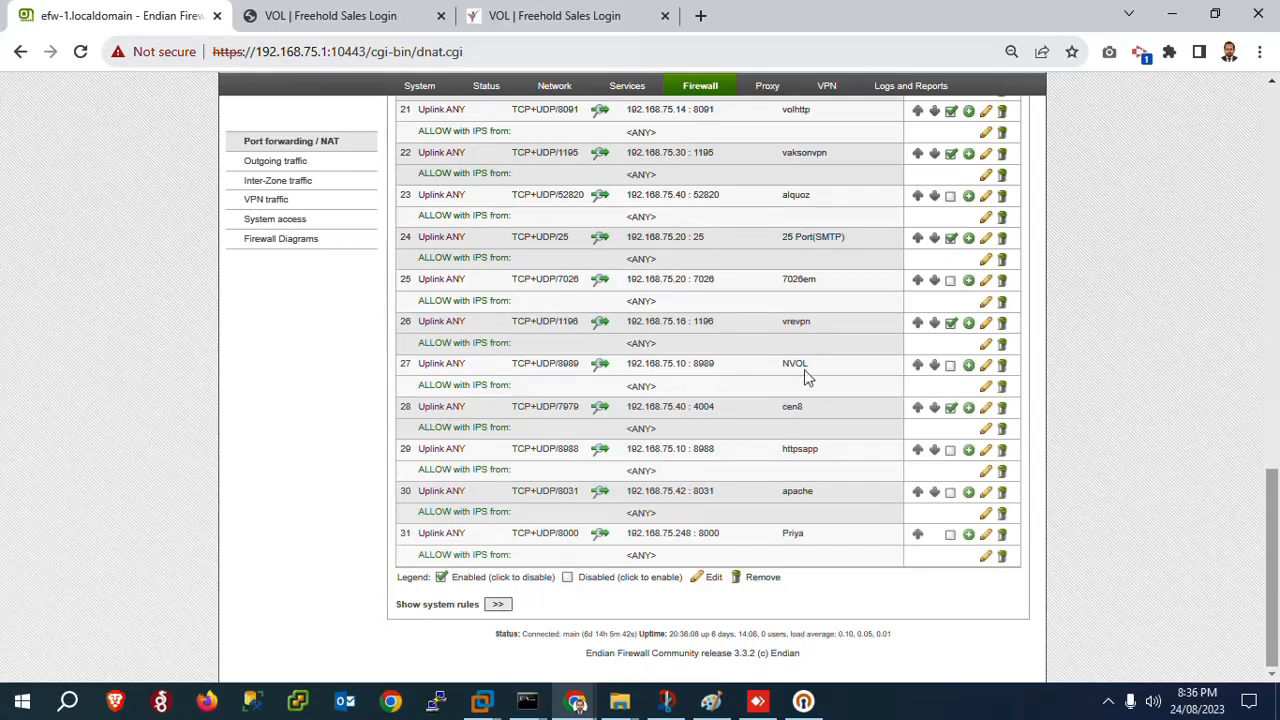
pyautogui.moveTo(1277, 596); pyautogui.dragTo(1272, 205)
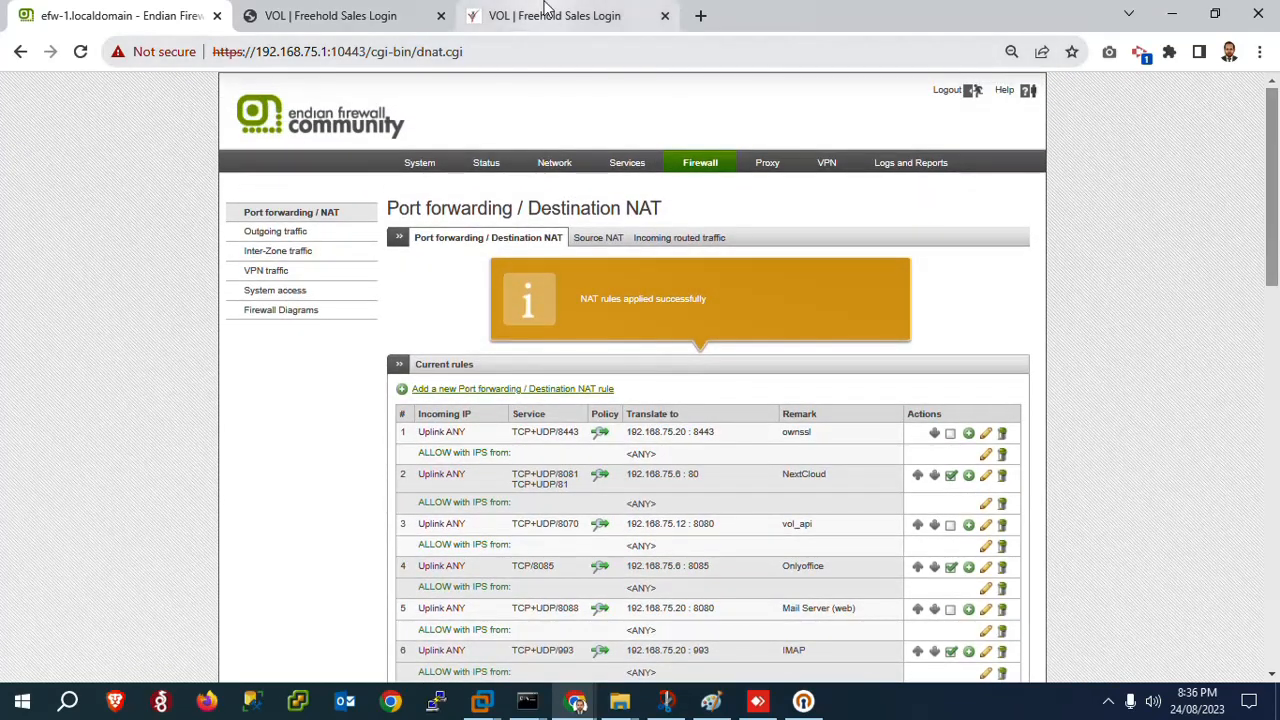
# Step: Retest the NVOL service by reloading its page and opening 192.168.75.10:8989 in another new Incognito window
pyautogui.click(543, 8)
pyautogui.click(534, 56)
pyautogui.press('Return')
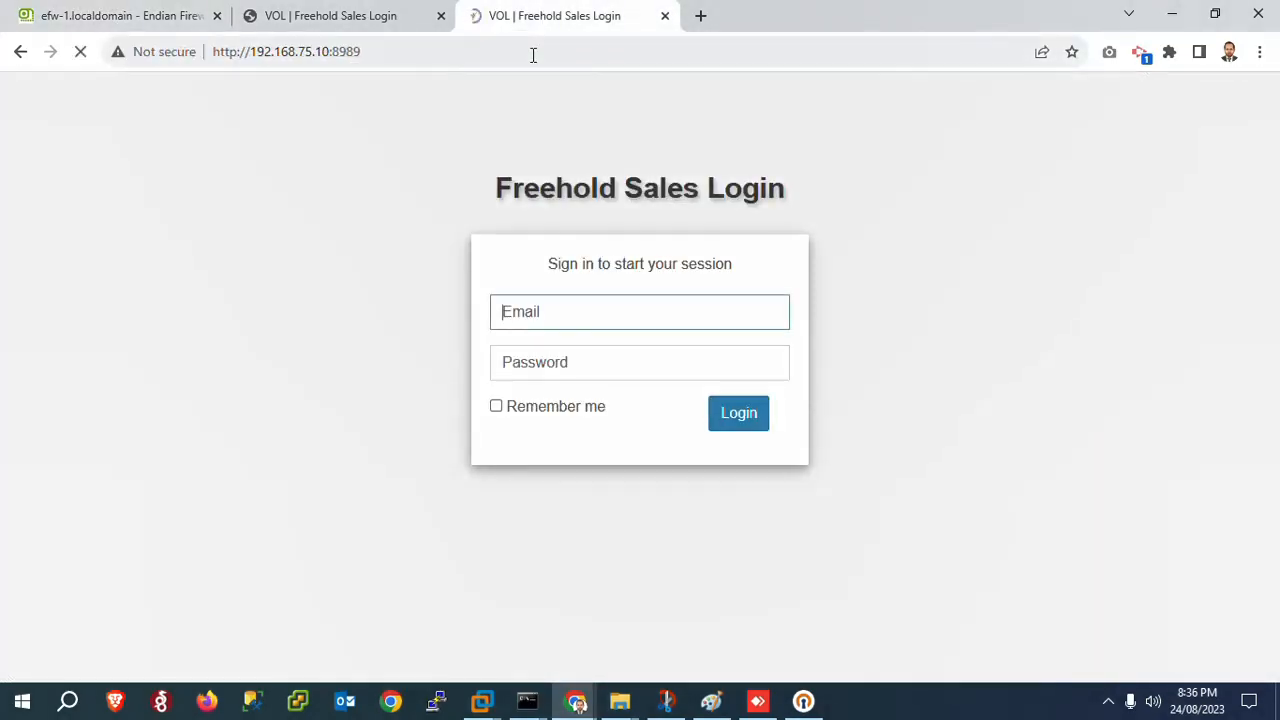
pyautogui.hotkey('ctrl', 'shift', 'n')
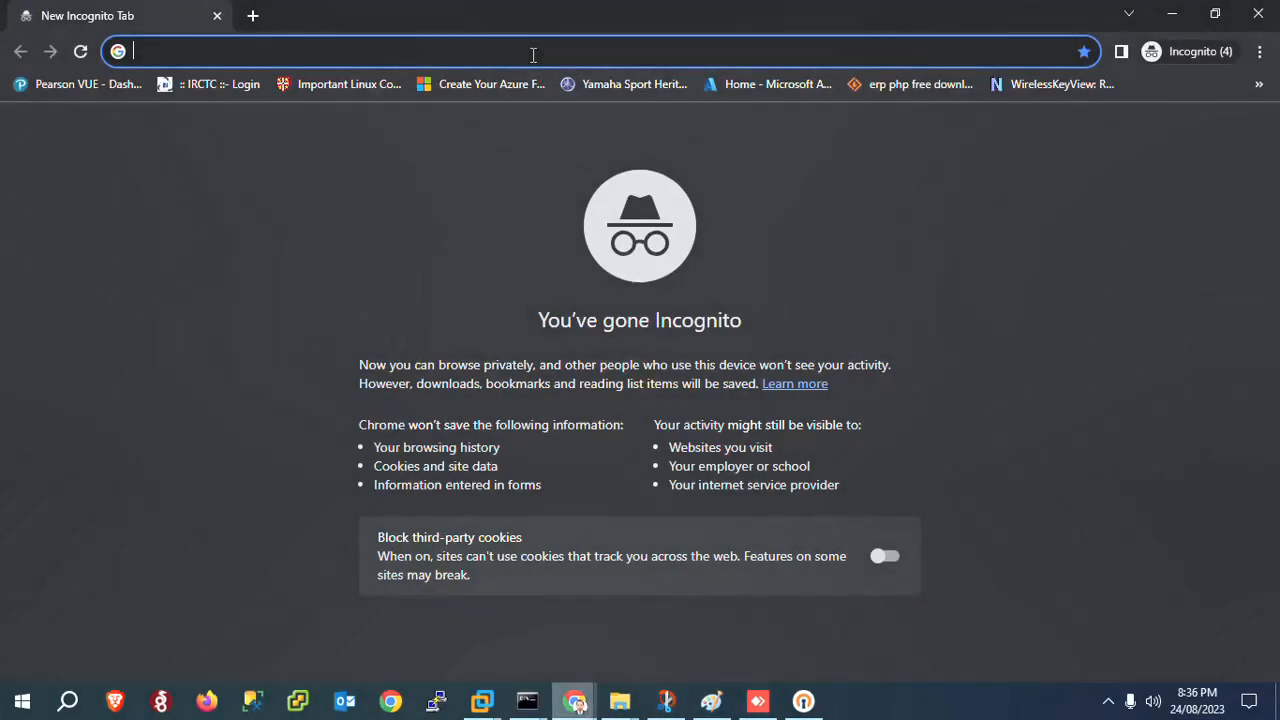
pyautogui.write('192.168.75.')
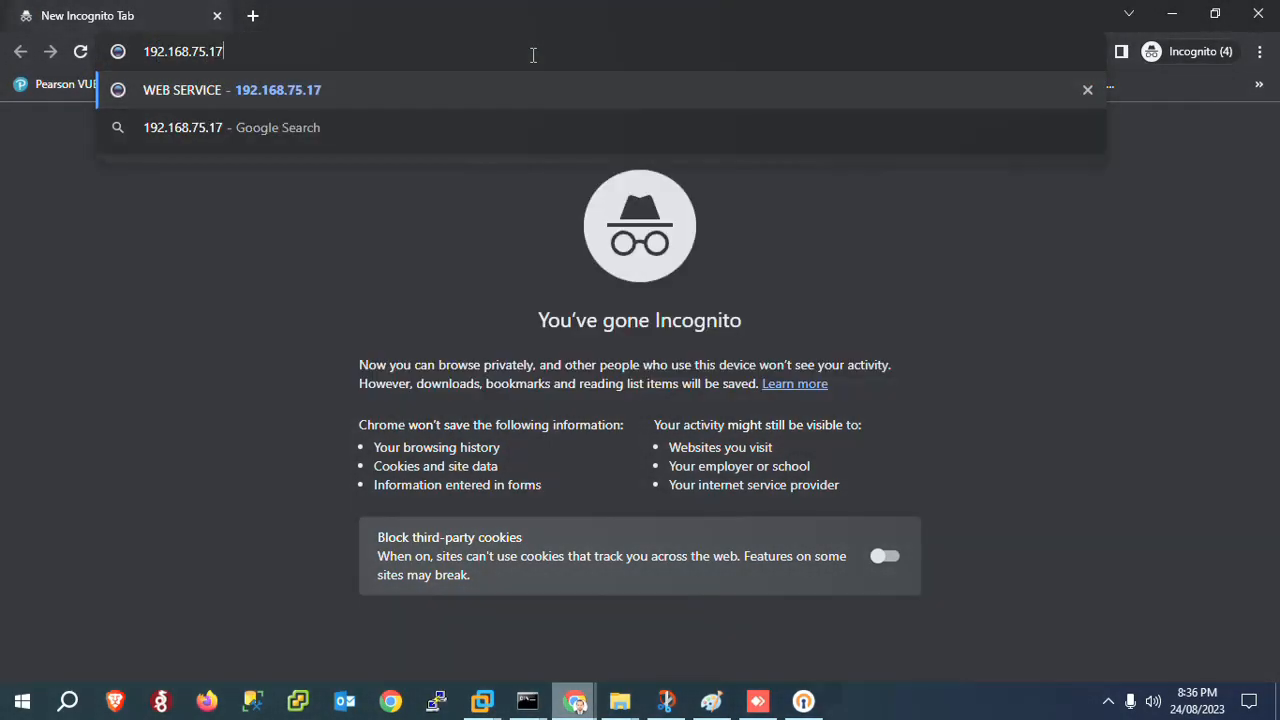
pyautogui.write('10')
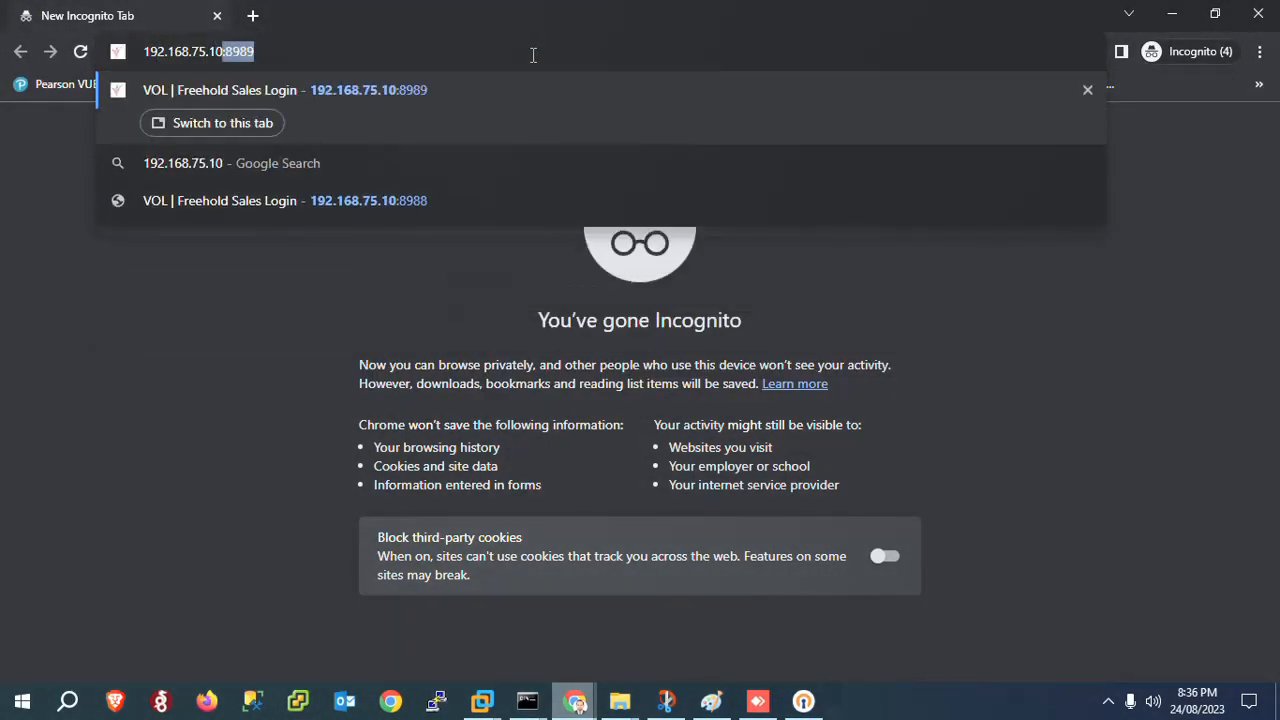
pyautogui.press('Return')
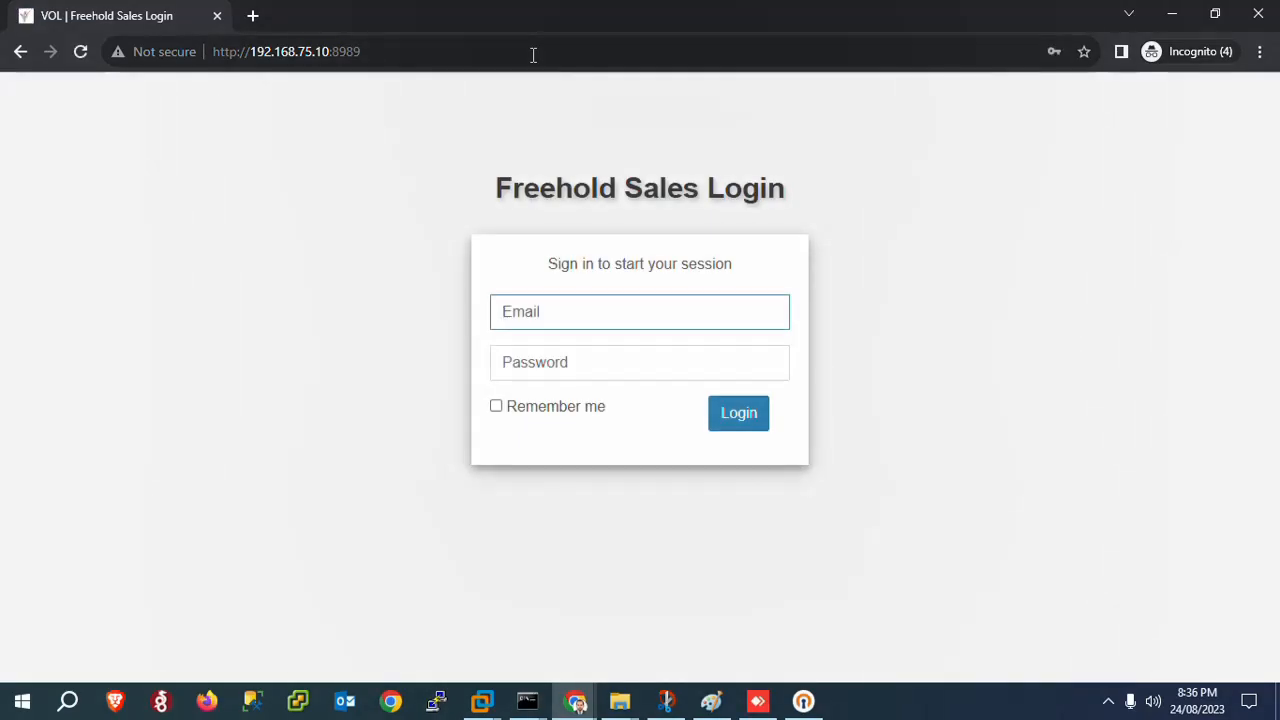
# Step: Change the port in the Incognito window's address to 8988 and load the httpsapp service over HTTP
pyautogui.click(360, 52)
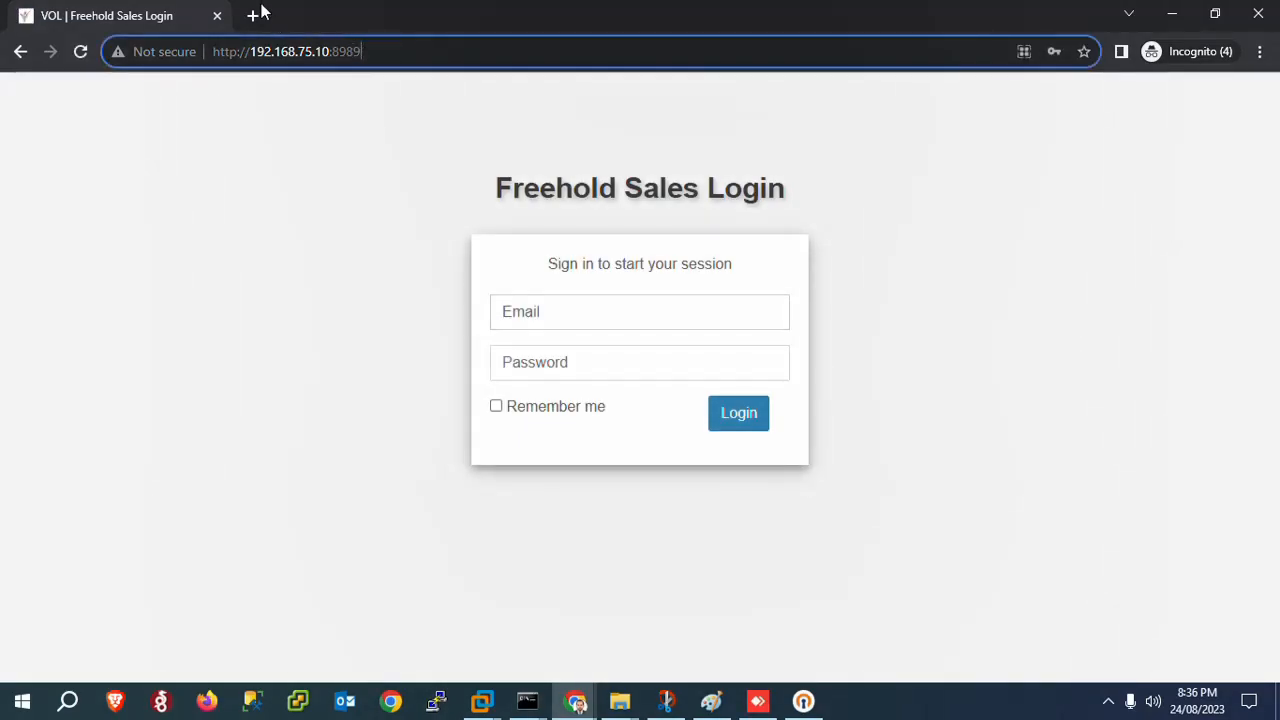
pyautogui.press('End')
pyautogui.press('BackSpace')
pyautogui.write('8')
pyautogui.press('Return')
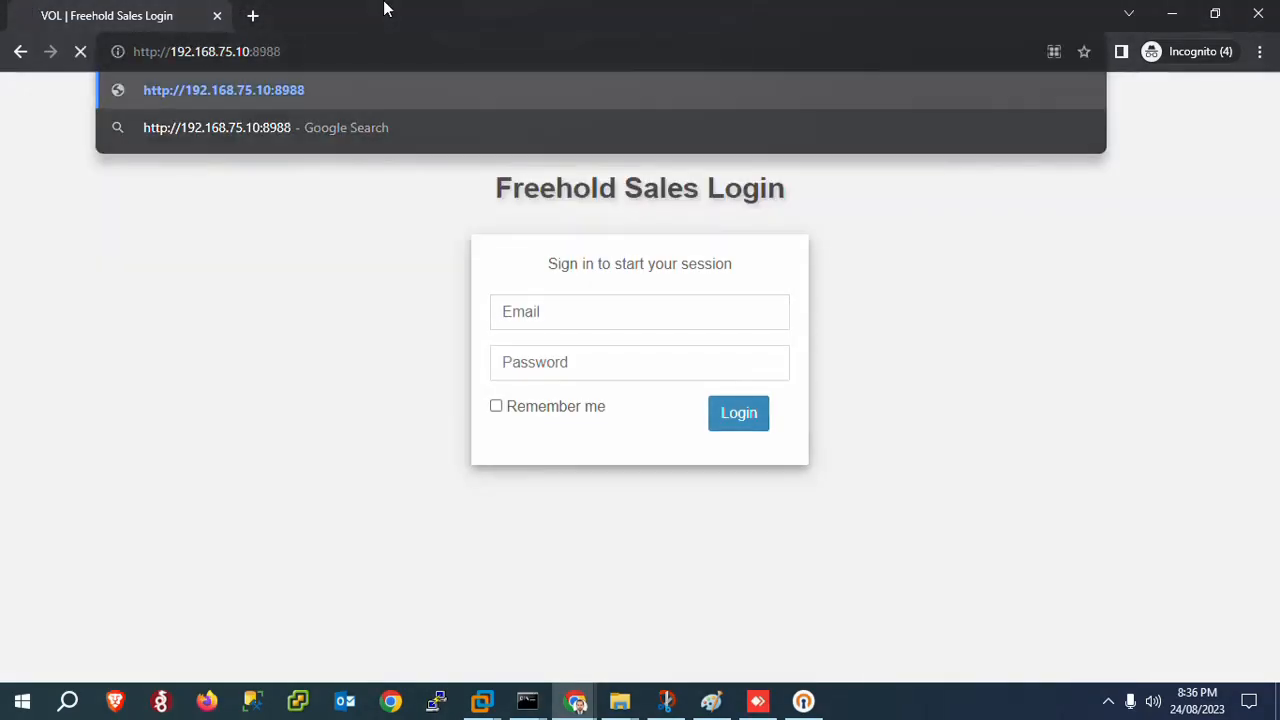
pyautogui.click(350, 55)
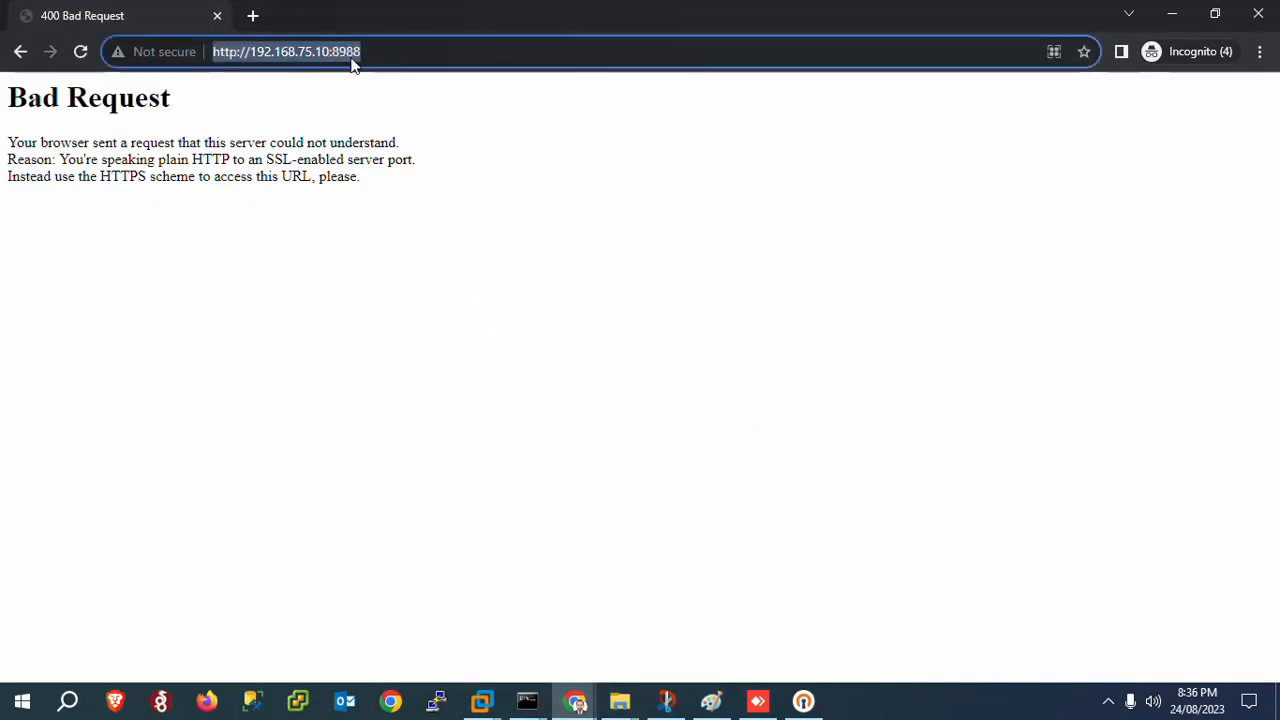
# Step: Load 192.168.75.10:8980 over HTTP in the Incognito window and check the VPN connection status in OpenVPN Connect
pyautogui.click(385, 57)
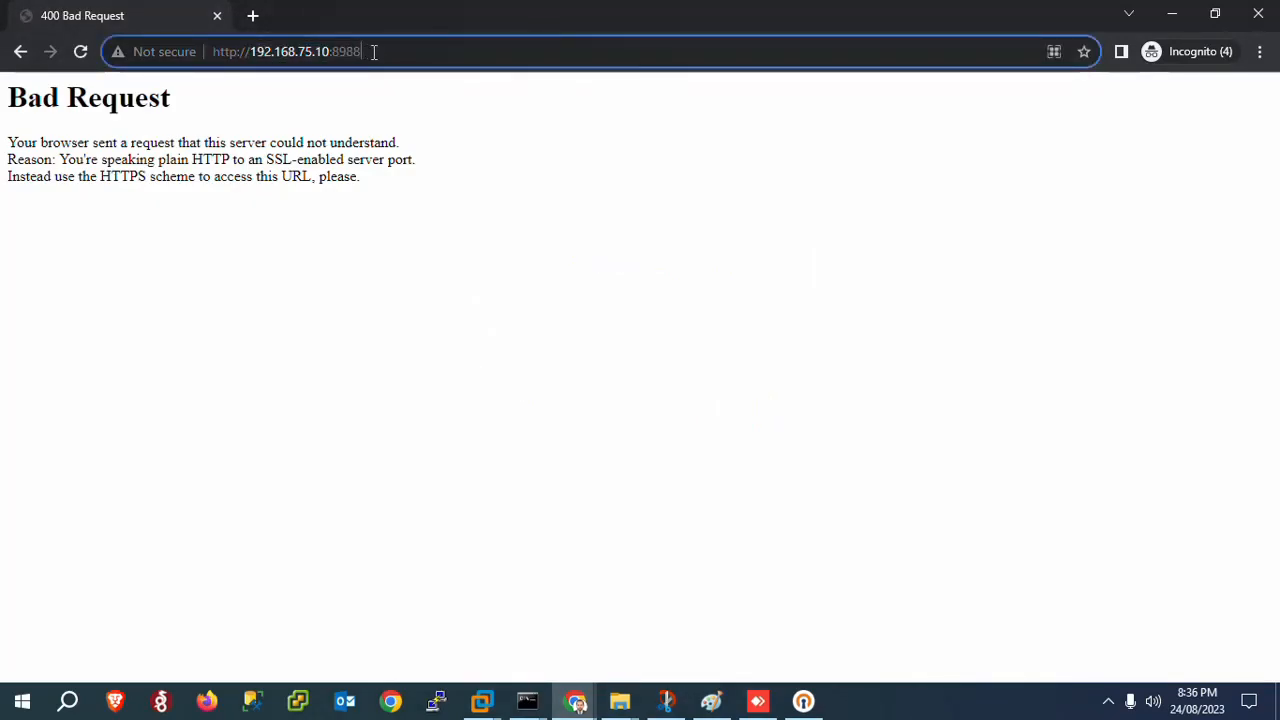
pyautogui.press('BackSpace')
pyautogui.write('0')
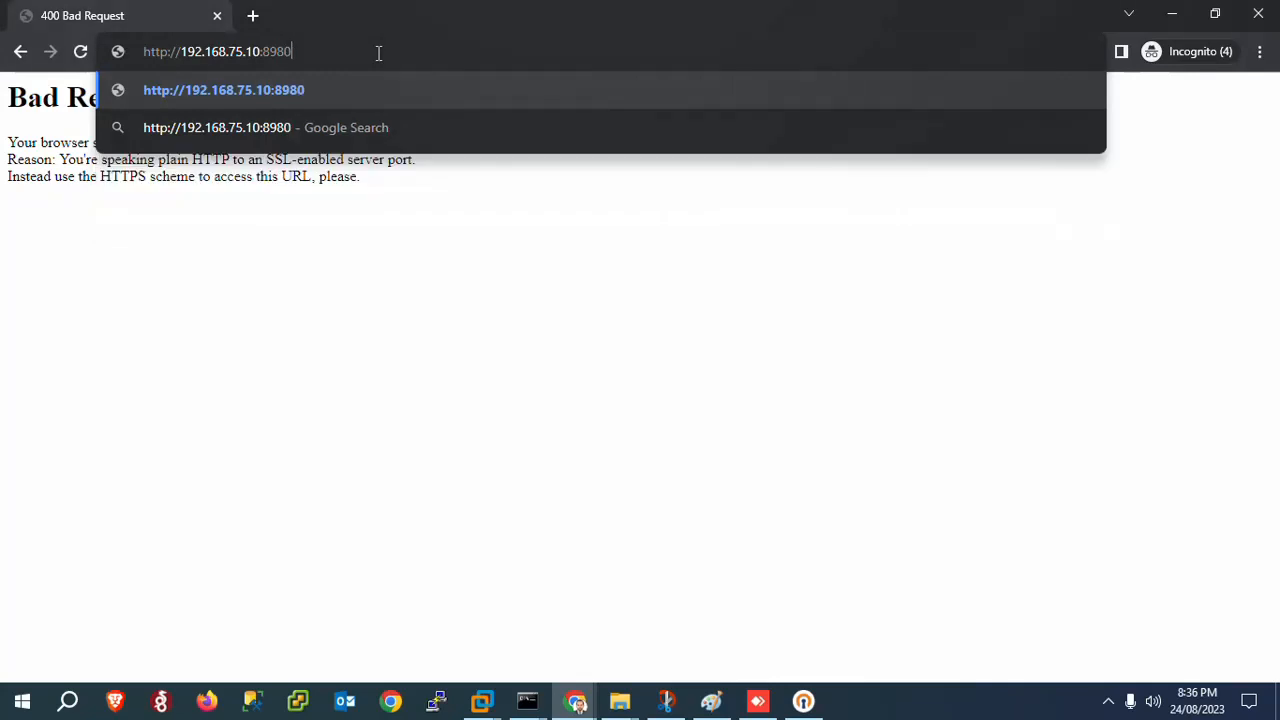
pyautogui.press('Return')
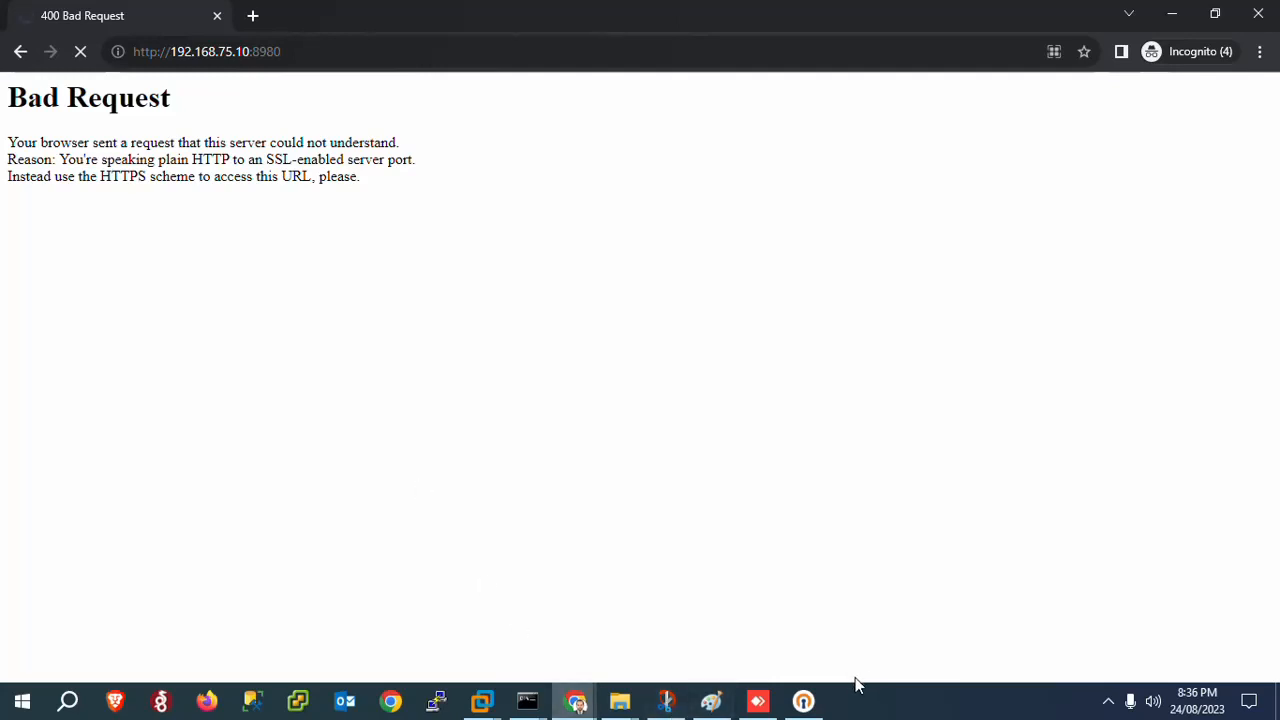
pyautogui.click(813, 708)
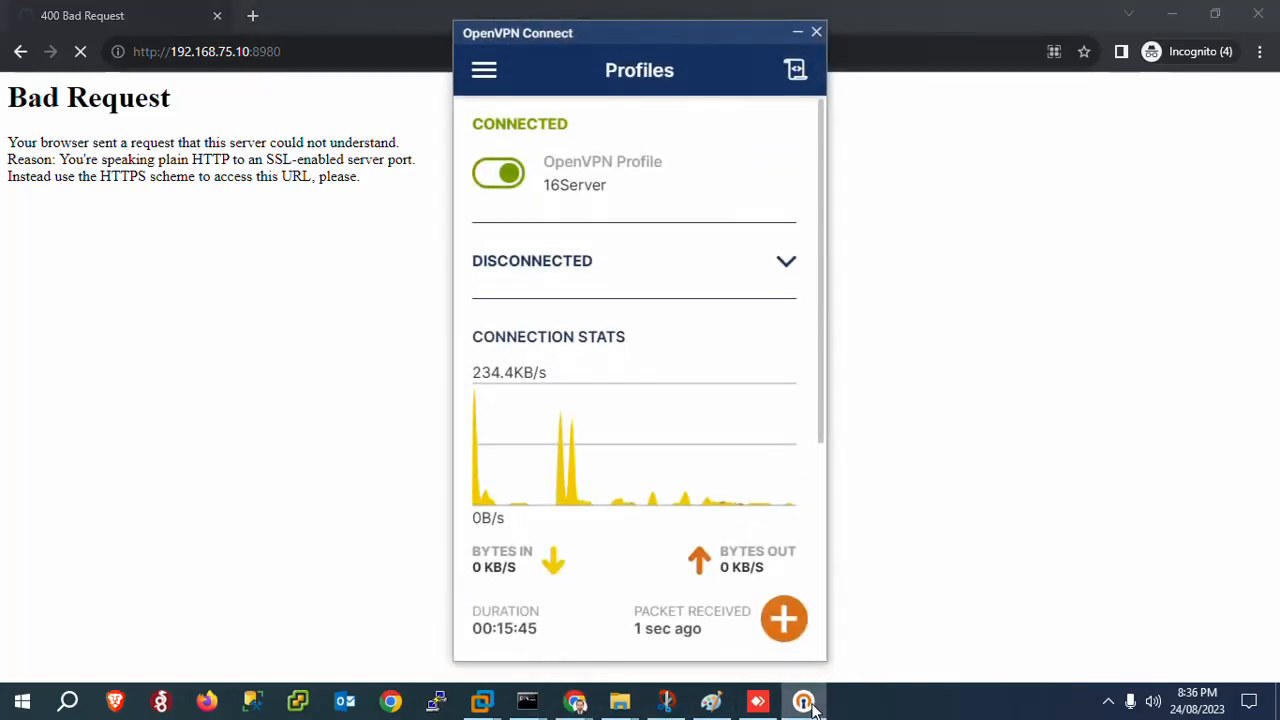
pyautogui.click(810, 707)
# Step: Return to the browser window with the firewall's port forwarding list and close its two Freehold Sales Login pages
pyautogui.moveTo(576, 703)
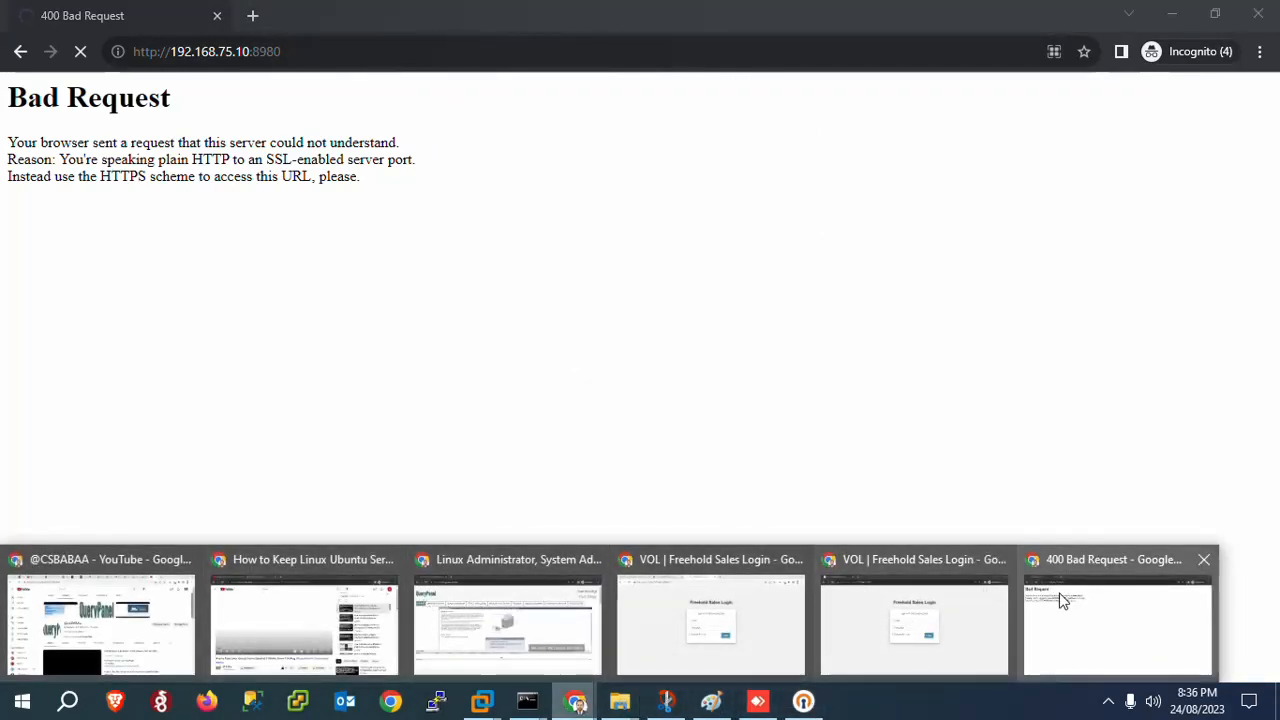
pyautogui.moveTo(940, 615)
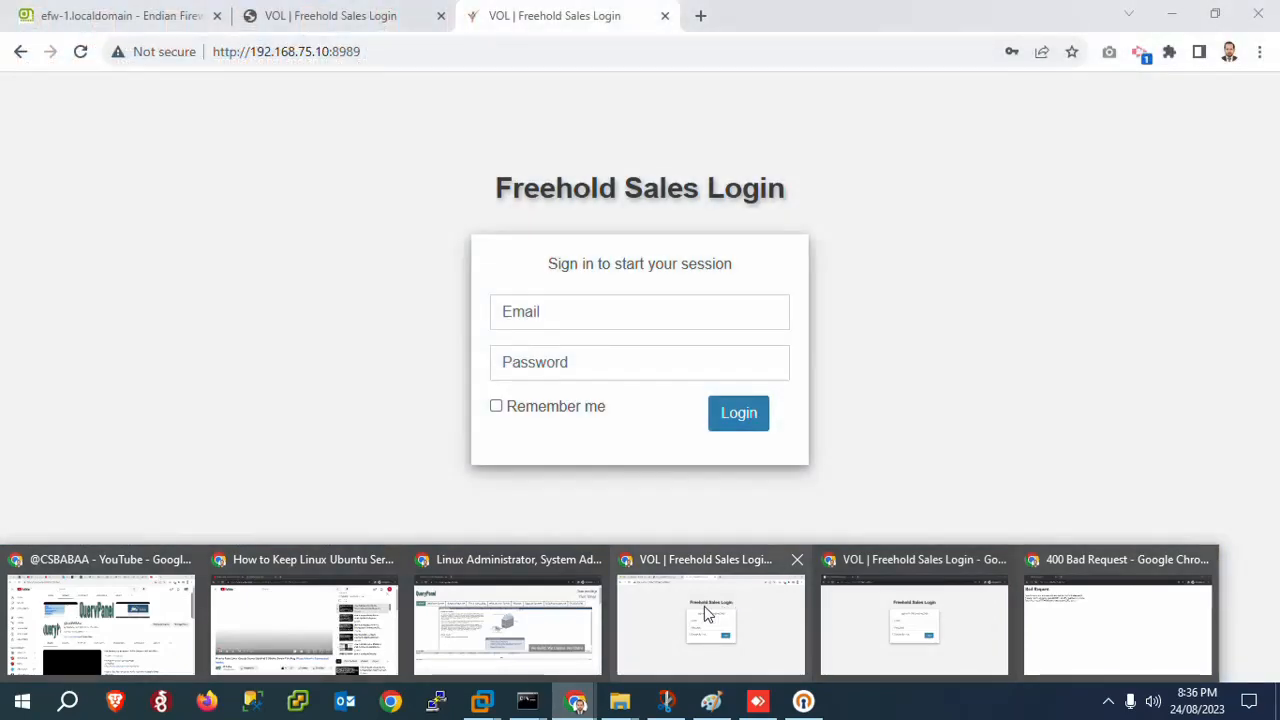
pyautogui.click(707, 613)
pyautogui.click(110, 14)
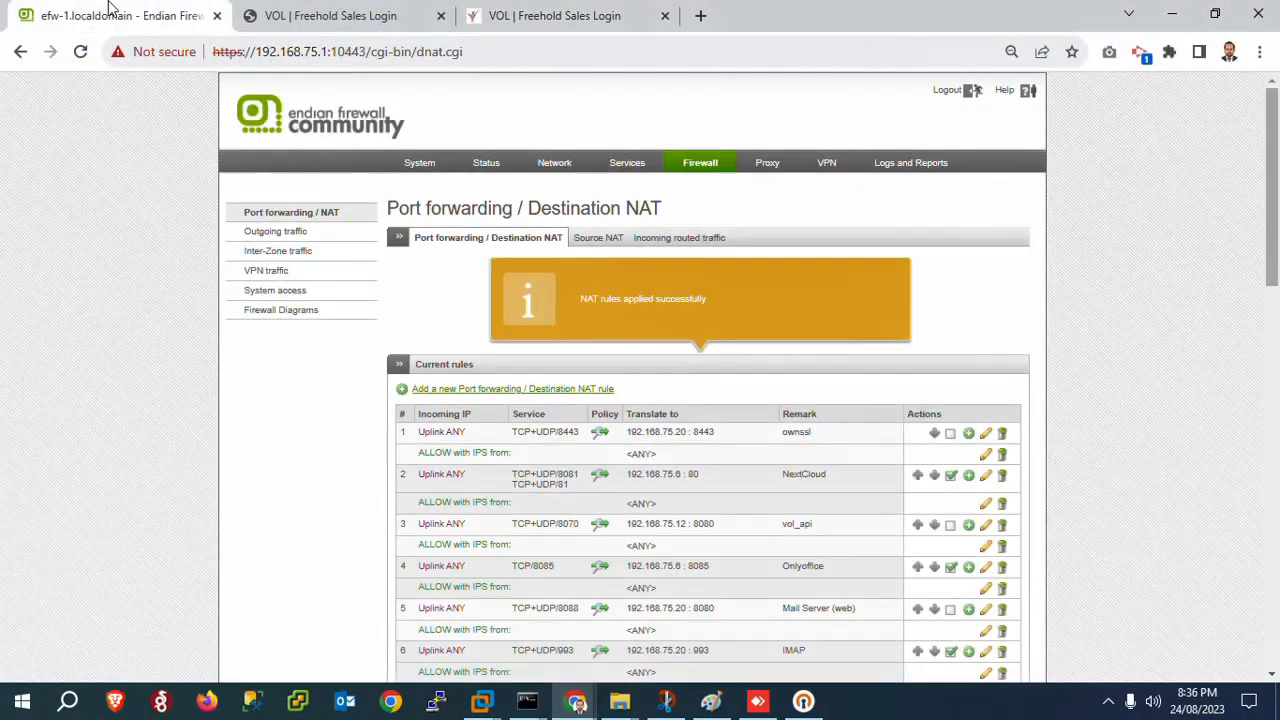
pyautogui.click(441, 15)
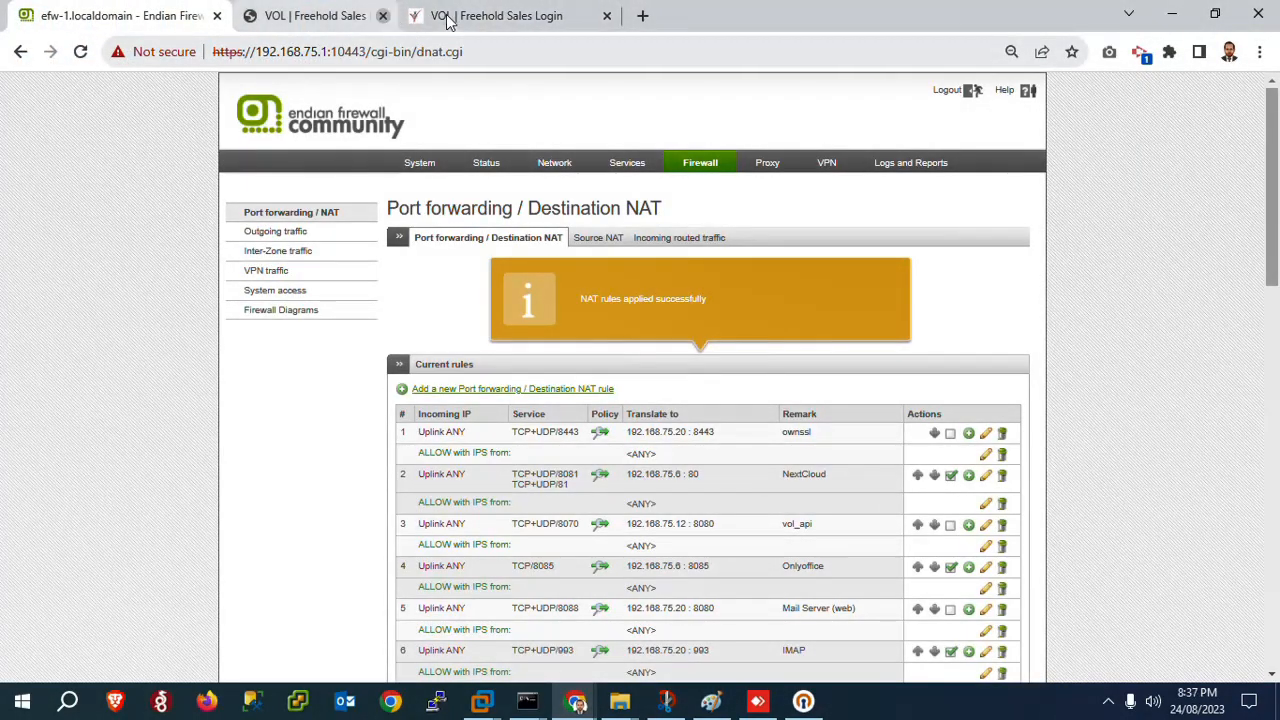
pyautogui.click(441, 15)
# Step: Enable the NVOL port forwarding rule for 192.168.75.10:8989
pyautogui.moveTo(1272, 200); pyautogui.dragTo(1258, 491)
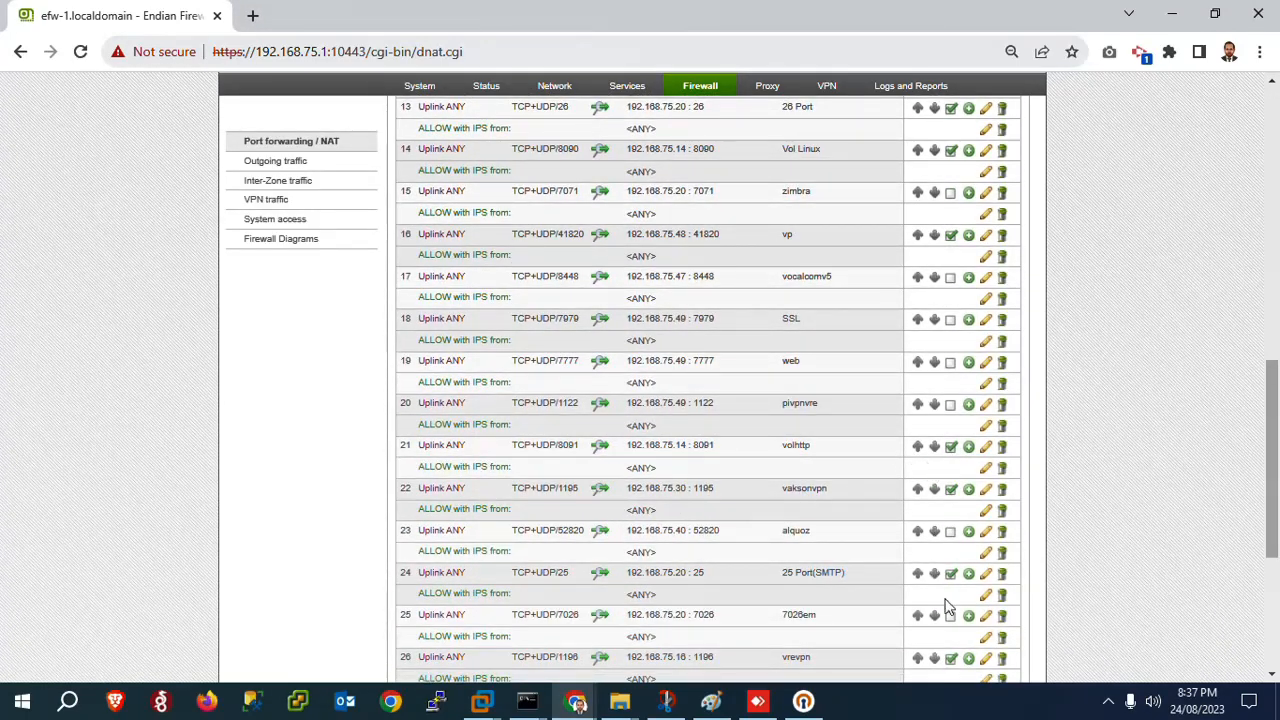
pyautogui.scroll(-4, 1065, 588)
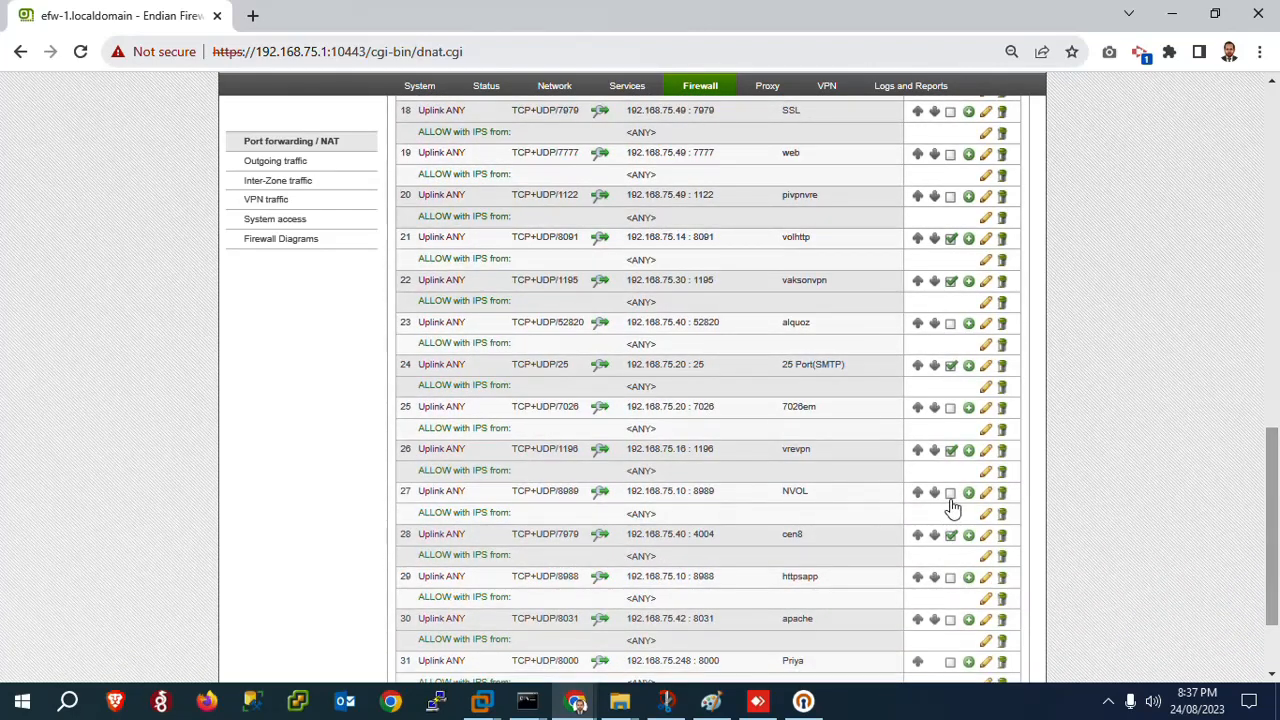
pyautogui.click(950, 495)
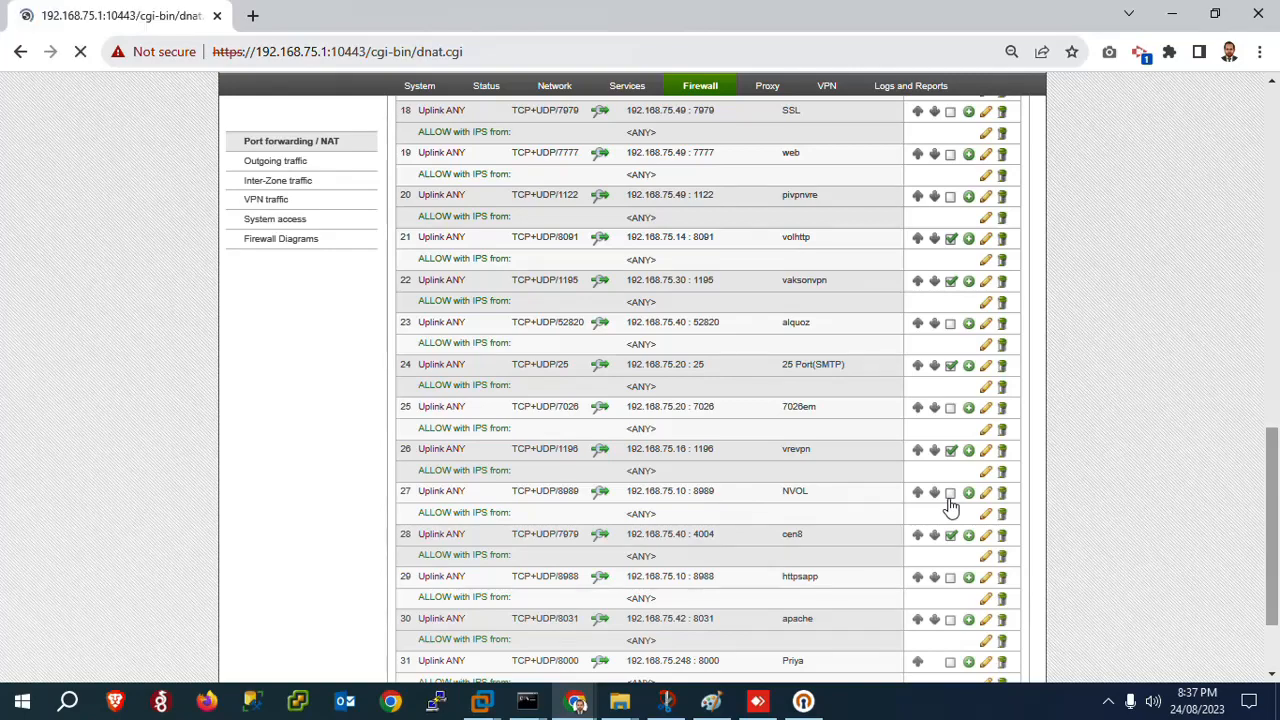
# Step: Enable the httpsapp rule for 192.168.75.10:8988 and apply the changed NAT rules
pyautogui.moveTo(1272, 257); pyautogui.dragTo(1246, 606)
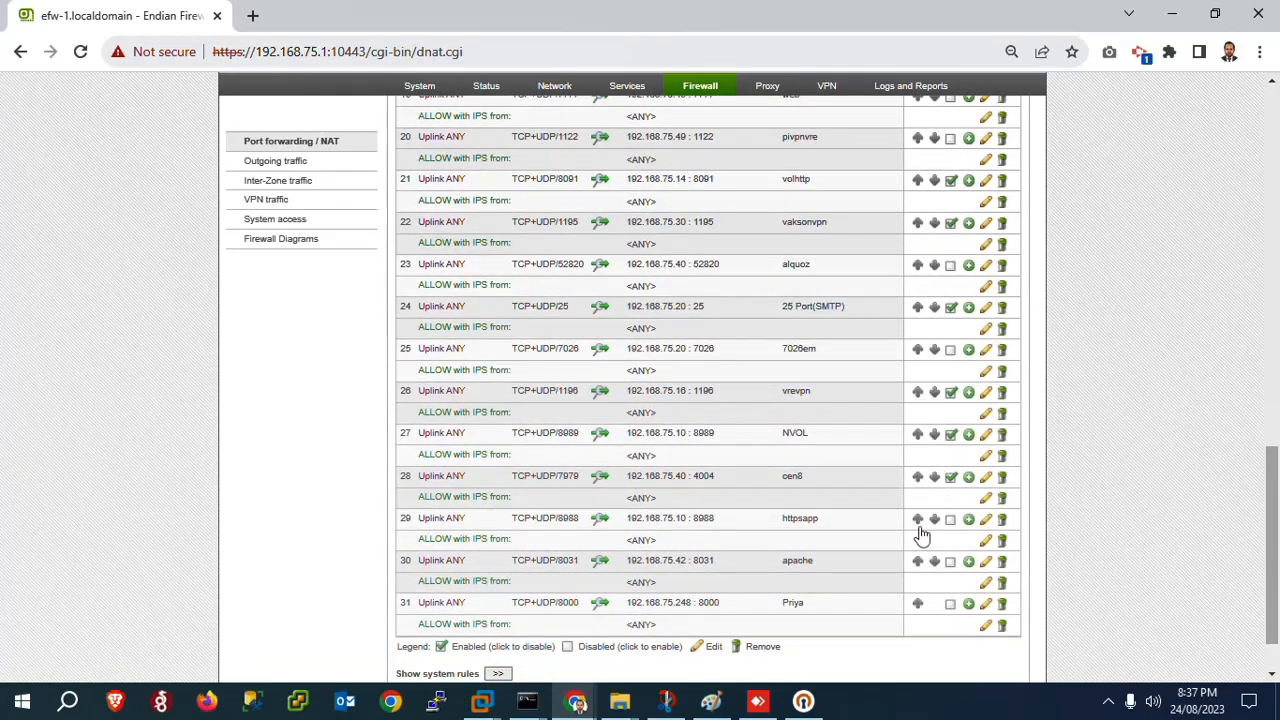
pyautogui.click(951, 521)
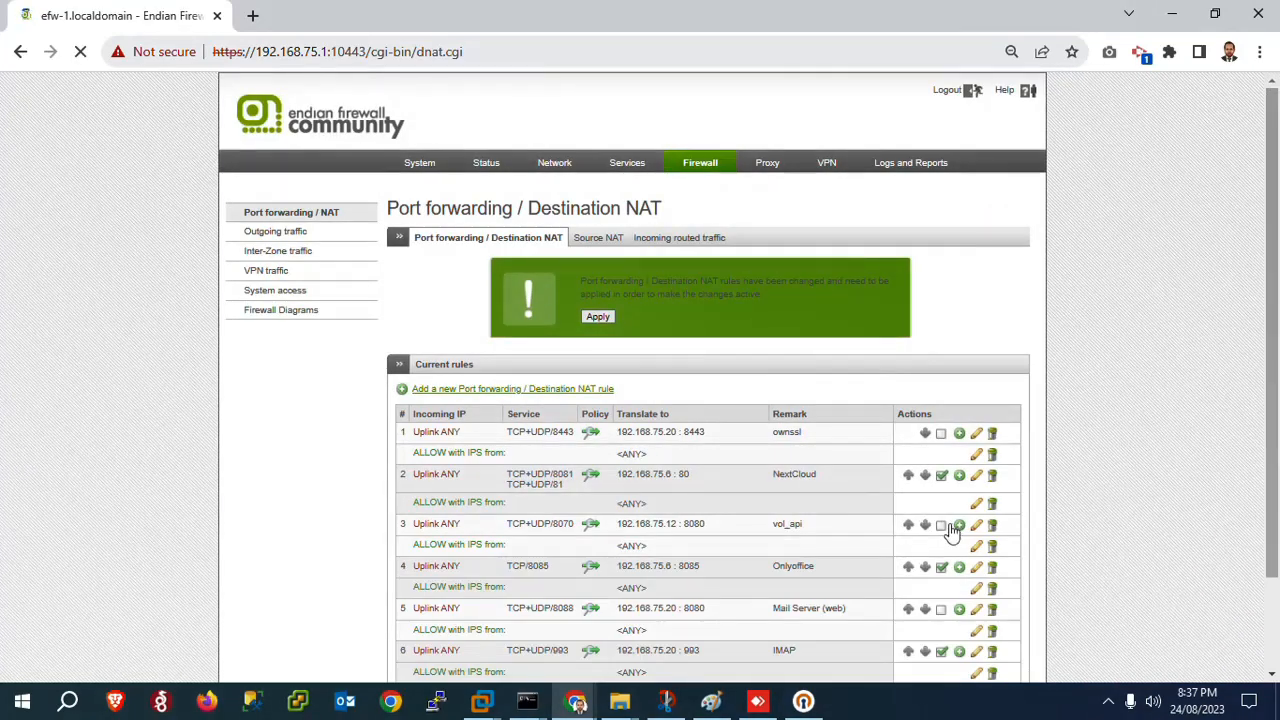
pyautogui.moveTo(1277, 197); pyautogui.dragTo(1275, 705)
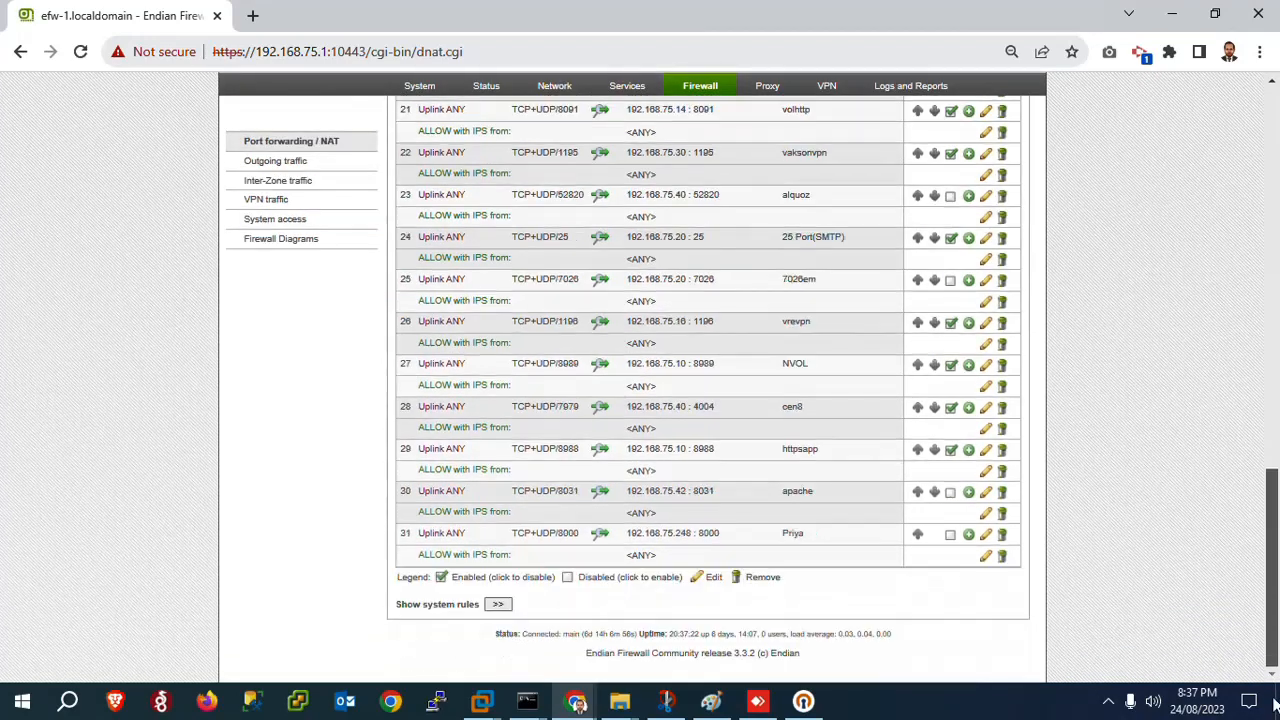
pyautogui.scroll(15, 1218, 228)
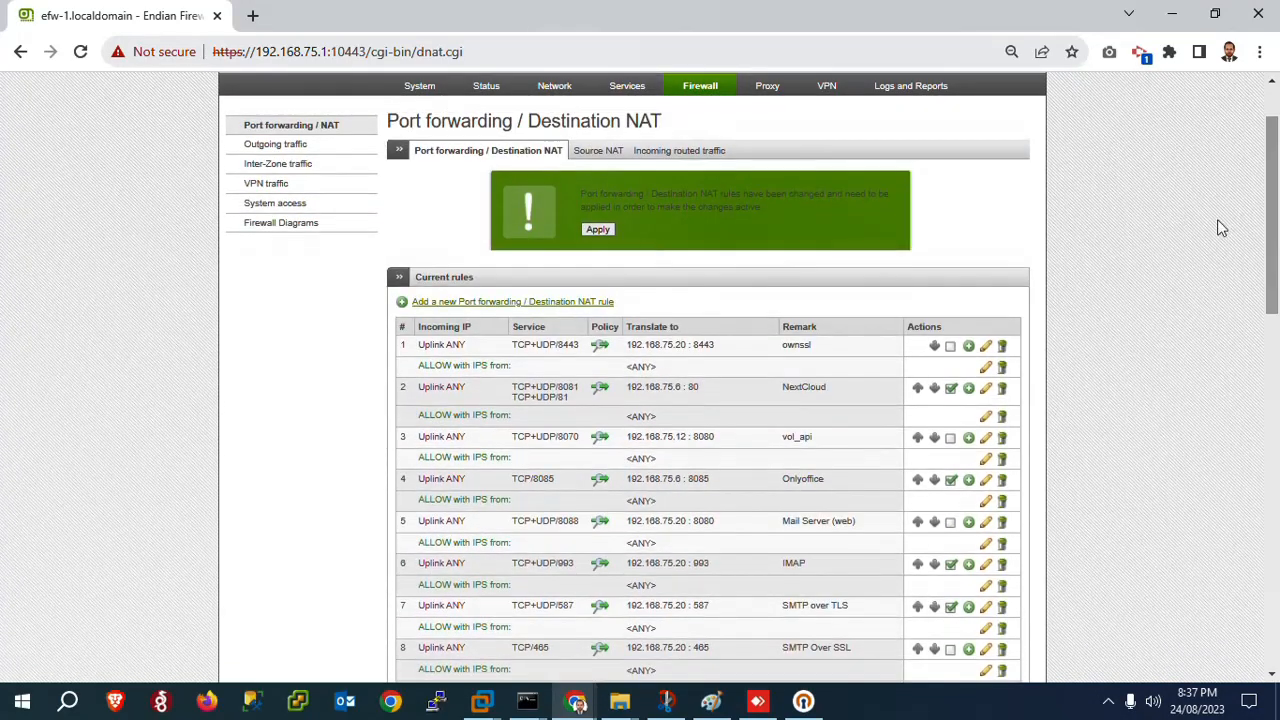
pyautogui.click(602, 227)
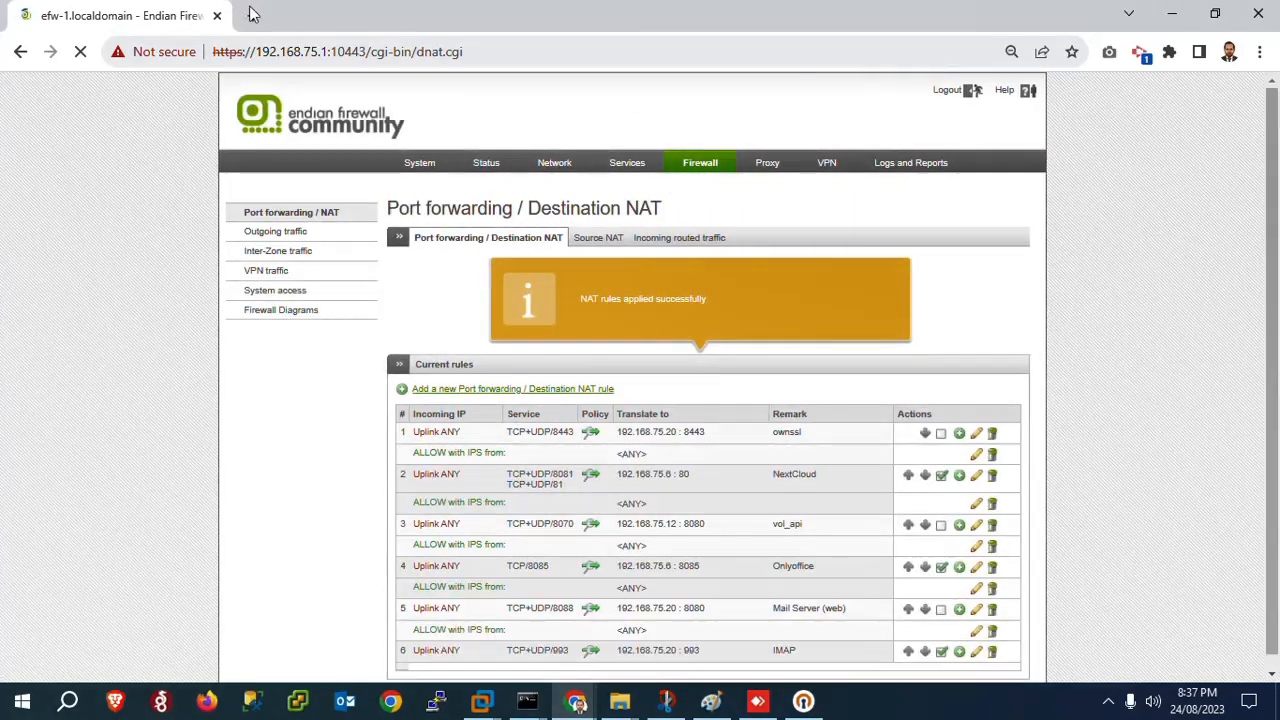
# Step: Test the enabled NVOL rule by opening 192.168.75.10:8989 in a new browser tab
pyautogui.click(255, 14)
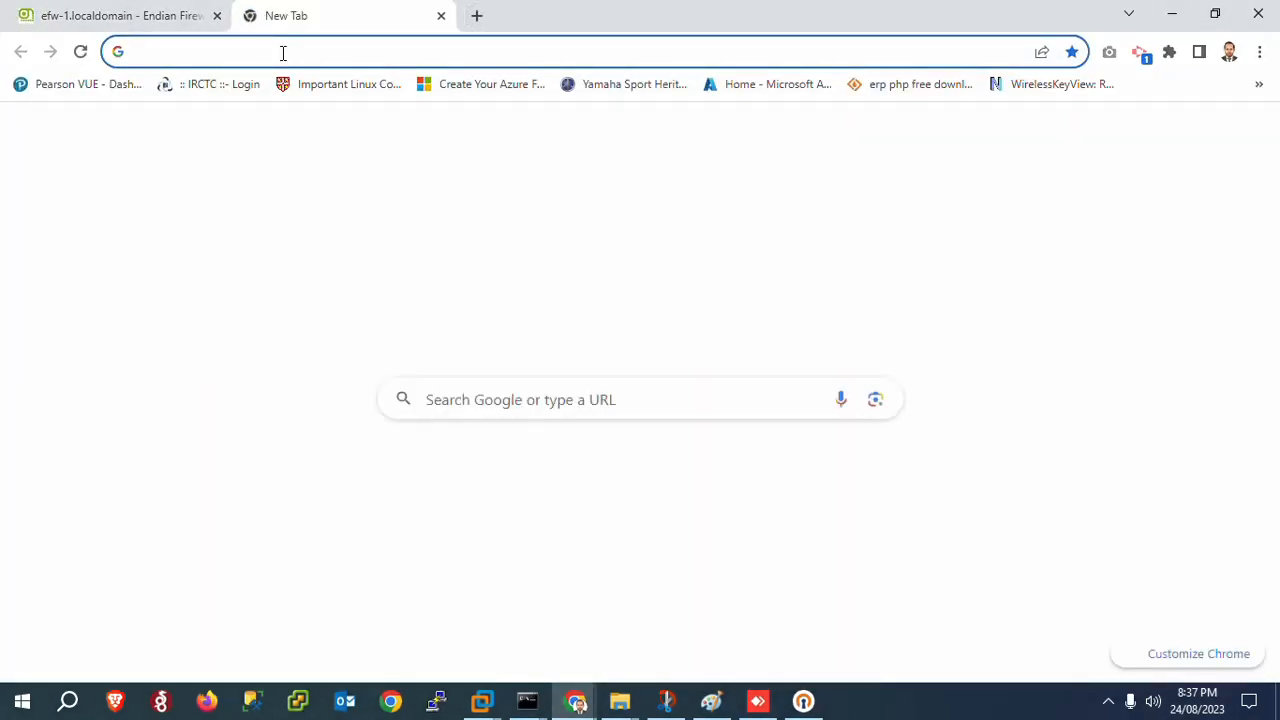
pyautogui.write('192.168.75.17')
pyautogui.press('BackSpace')
pyautogui.press('BackSpace')
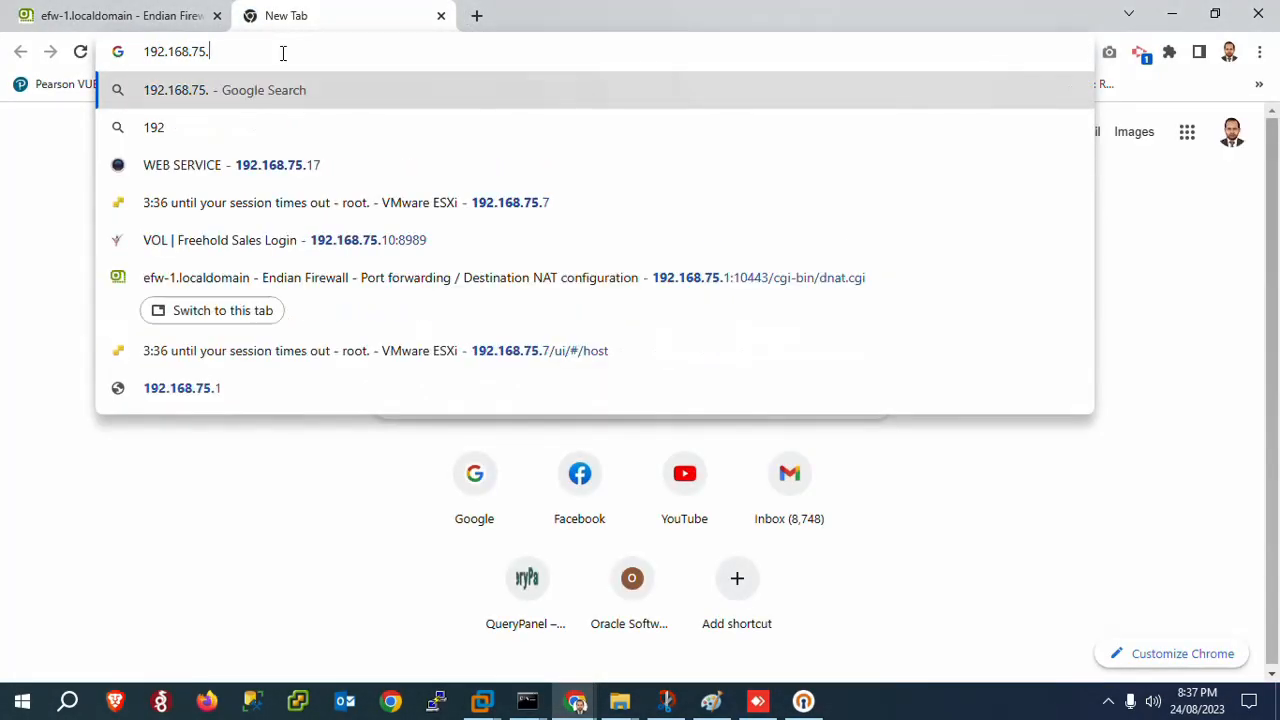
pyautogui.write('10')
pyautogui.press('Return')
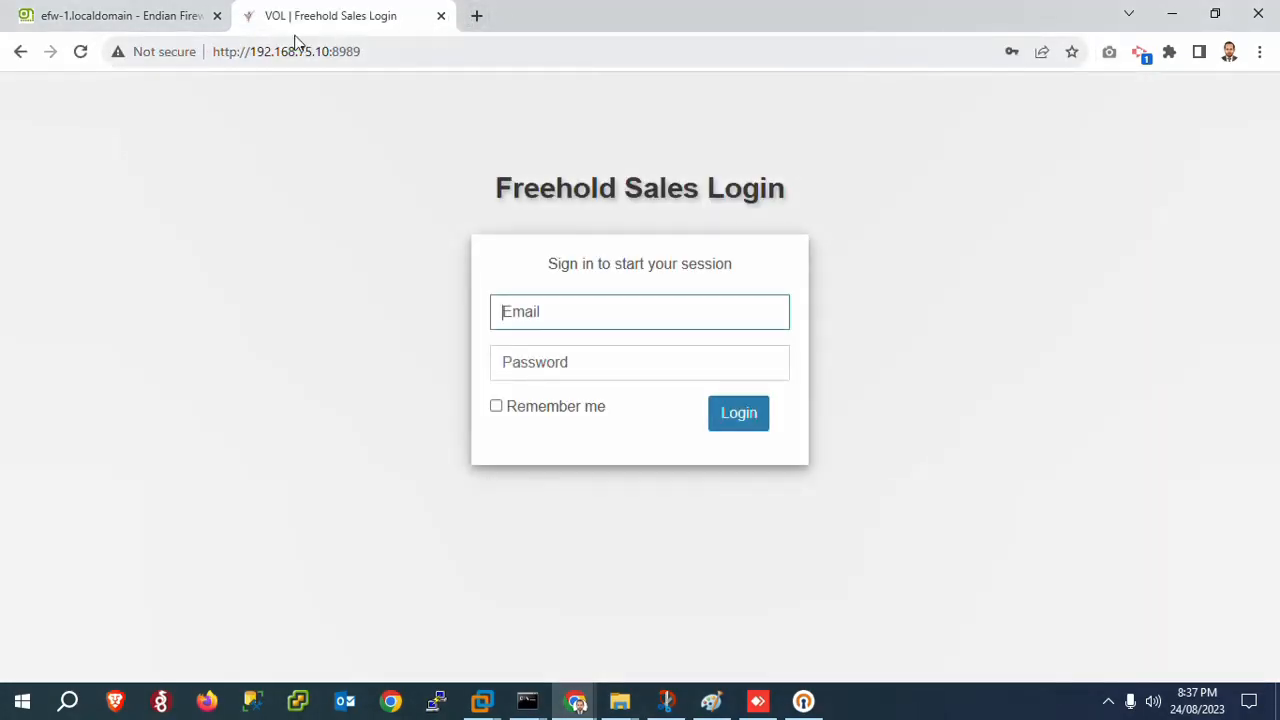
pyautogui.click(270, 51)
pyautogui.click(285, 50)
pyautogui.click(380, 51)
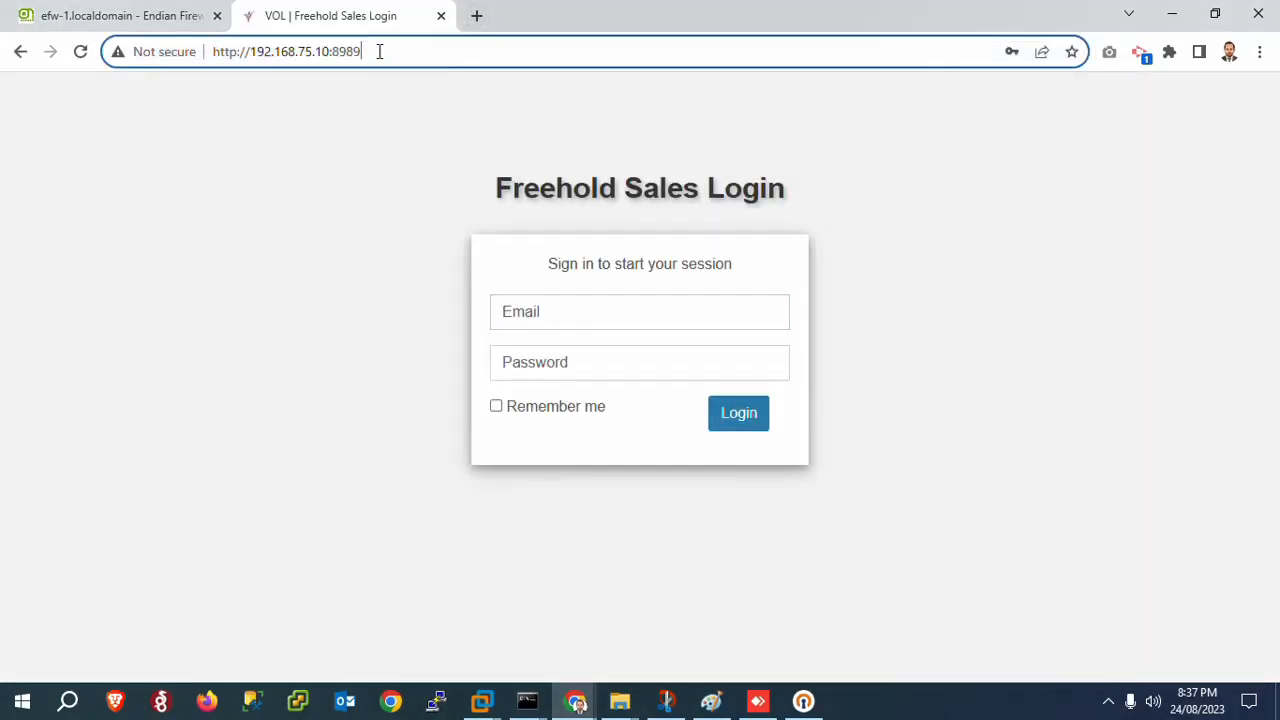
# Step: Return to the firewall list, switch to the AnyDesk remote session and review the remote firewall's port forwarding rules
pyautogui.click(157, 14)
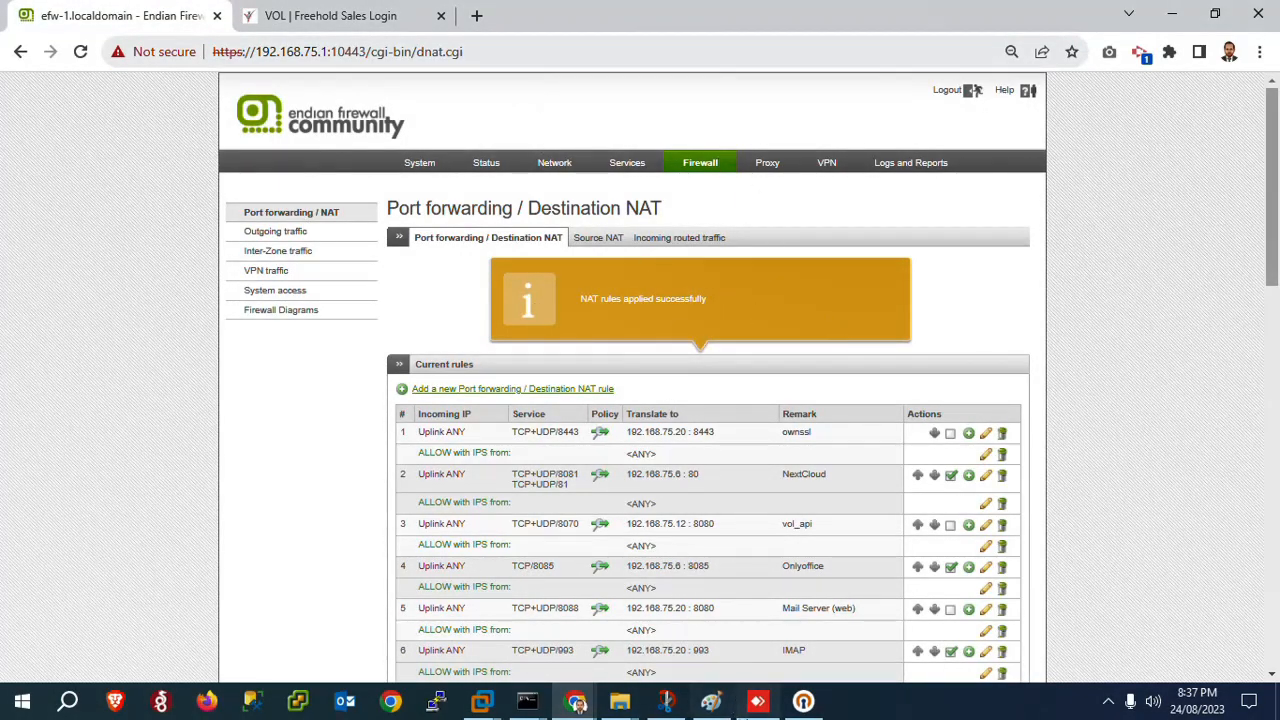
pyautogui.click(757, 701)
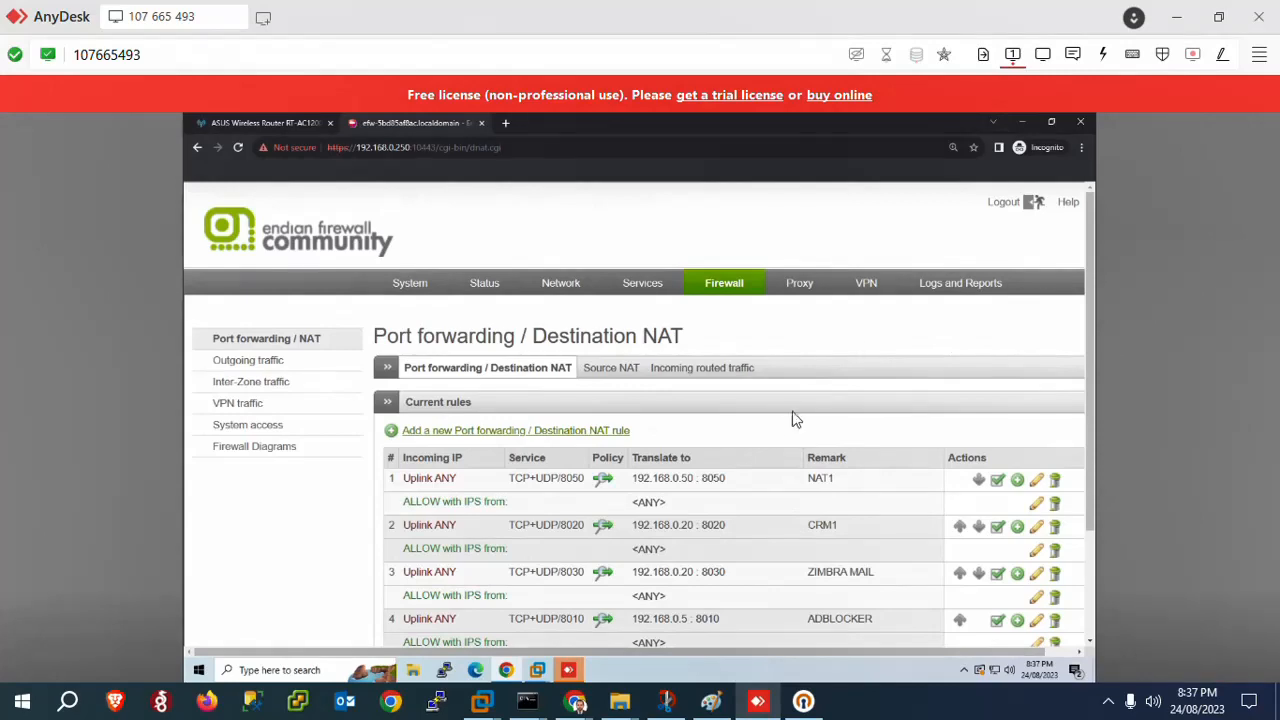
pyautogui.moveTo(1096, 398); pyautogui.dragTo(1093, 493)
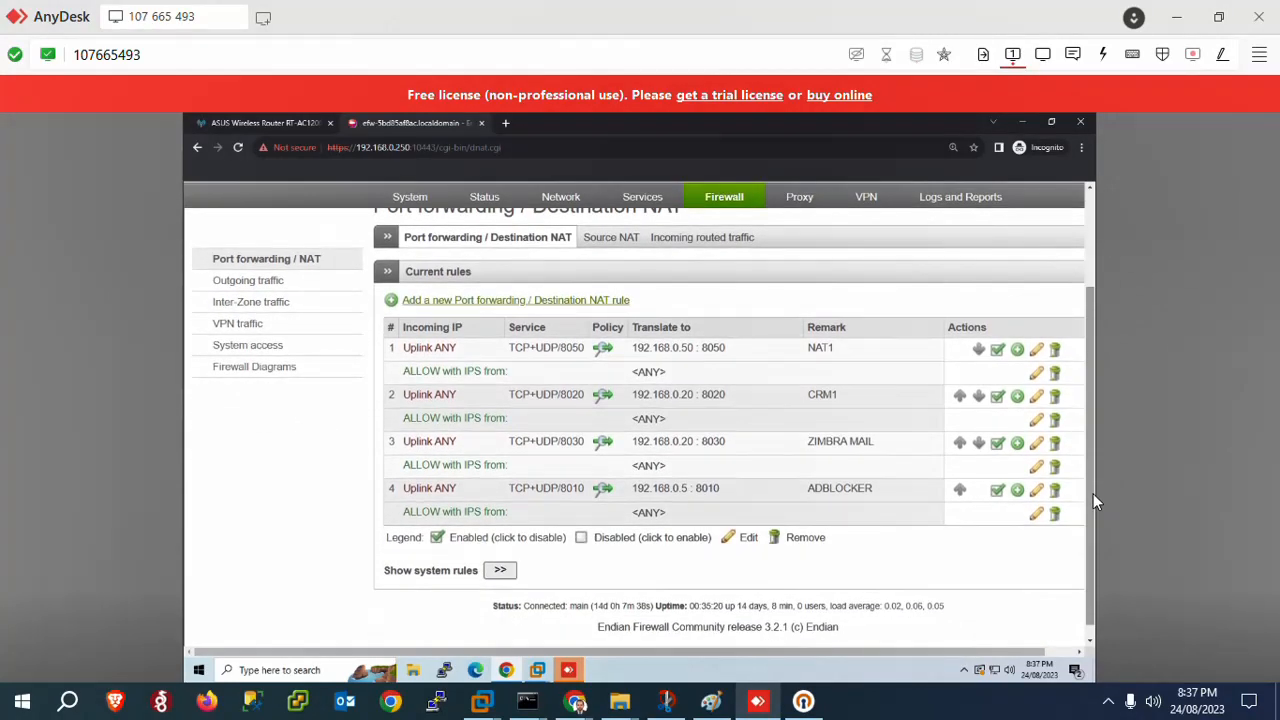